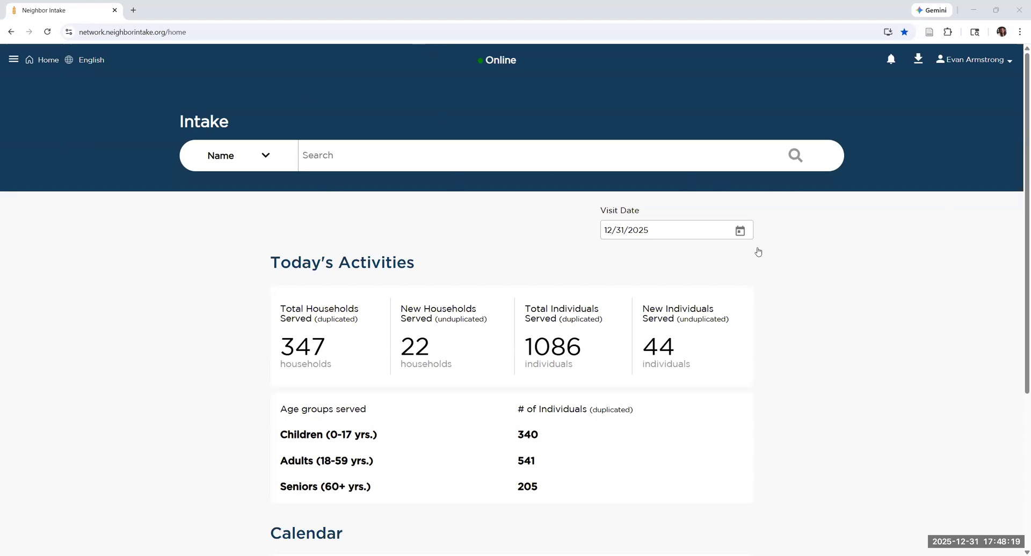
Run an intake name search using the household's partial last name and partial first name.
{"action": "left_click", "coordinate": [414, 162]}
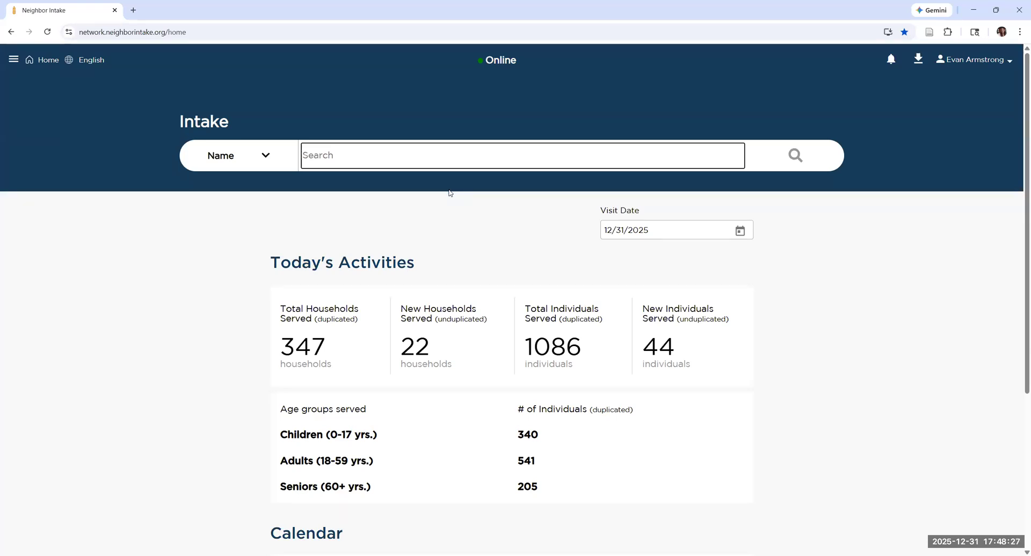
{"action": "type", "text": "arm, eva"}
{"action": "key", "text": "Return"}
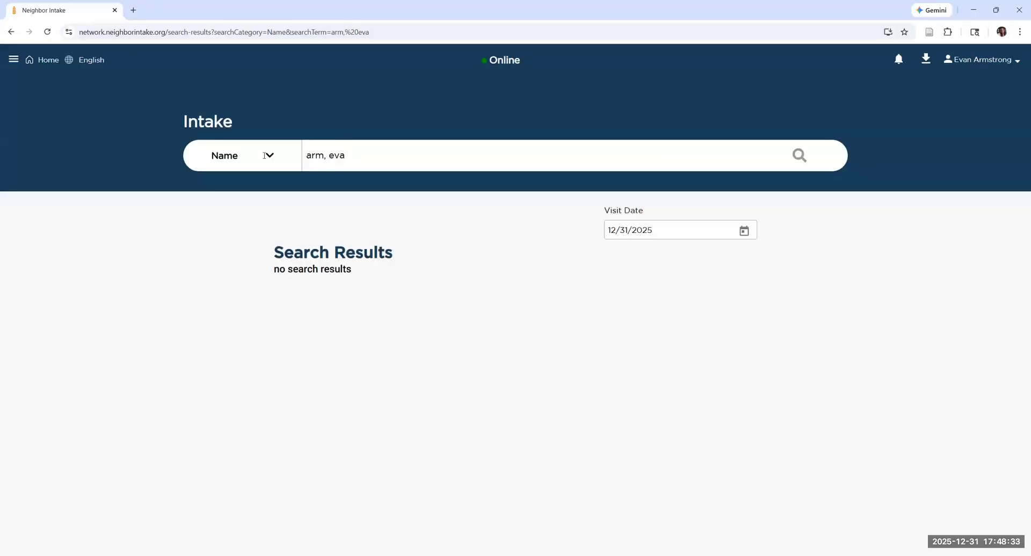
Replace the name search term with "mou, mick" and run the search.
{"action": "left_click_drag", "start_coordinate": [350, 156], "coordinate": [221, 155]}
{"action": "key", "text": "BackSpace"}
{"action": "type", "text": "mou"}
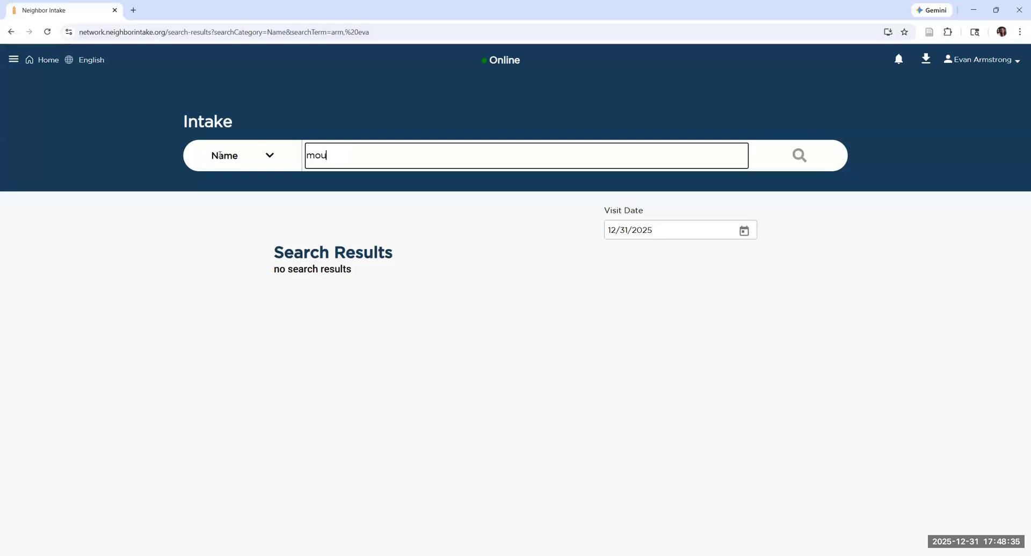
{"action": "type", "text": ", mick"}
{"action": "key", "text": "Return"}
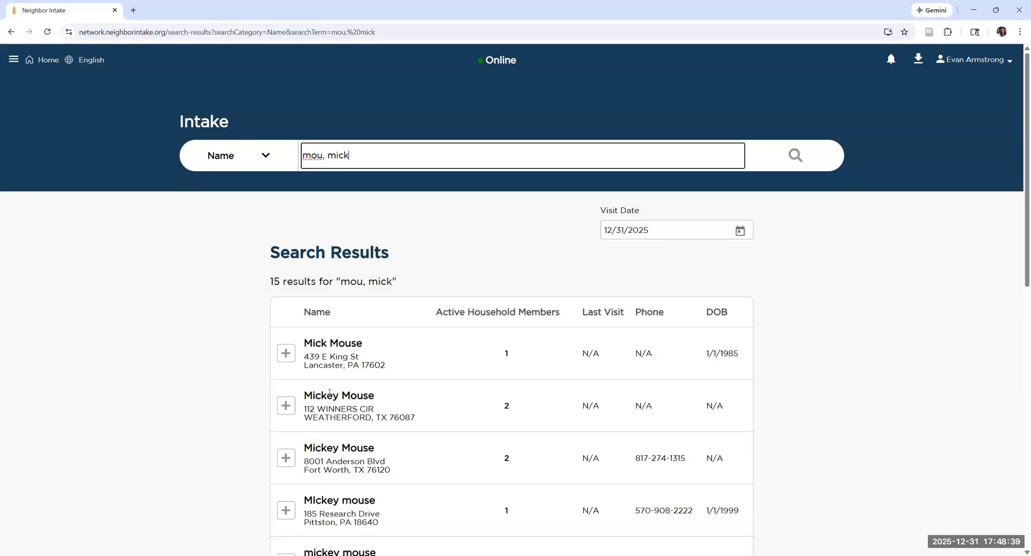
Expand the Fort Worth Mickey Mouse search result and review its household summary, duplicate option and visit sections.
{"action": "scroll", "coordinate": [316, 422], "scroll_direction": "down", "scroll_amount": 1}
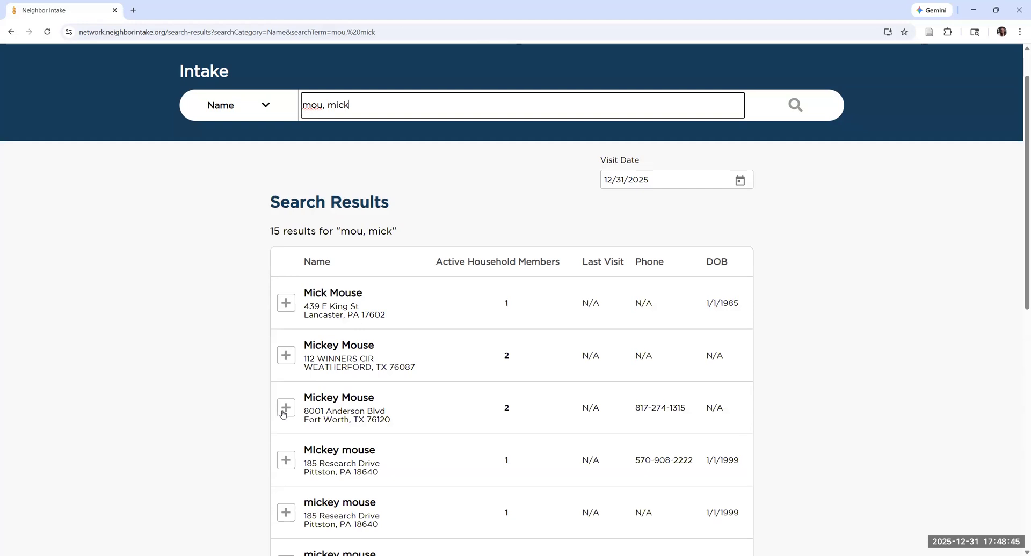
{"action": "left_click", "coordinate": [283, 413]}
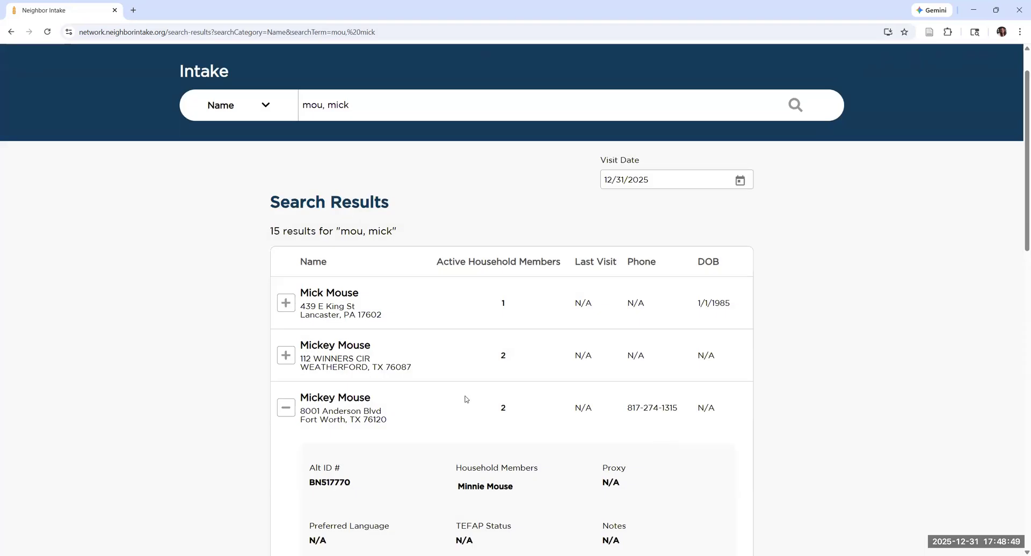
{"action": "scroll", "coordinate": [474, 394], "scroll_direction": "down", "scroll_amount": 2}
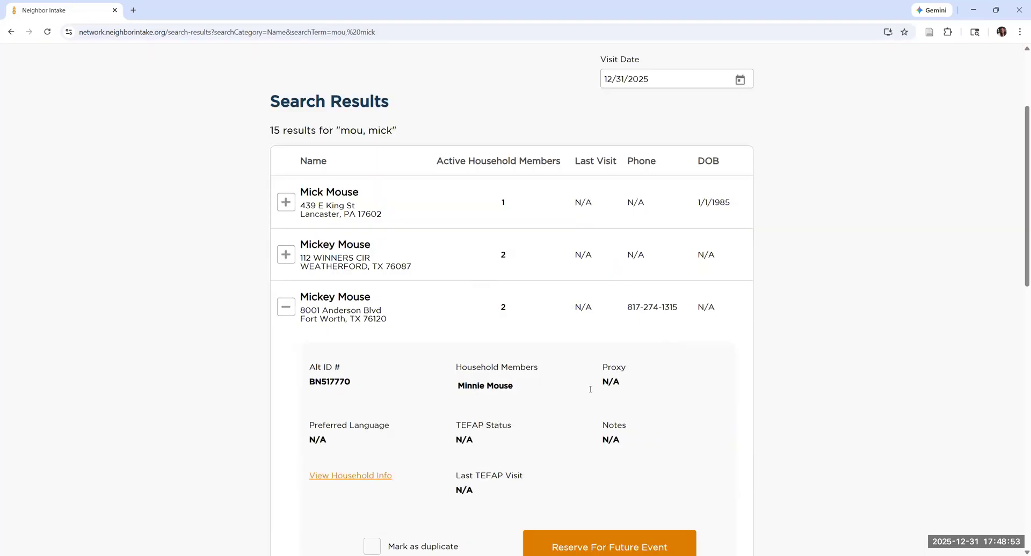
{"action": "scroll", "coordinate": [241, 271], "scroll_direction": "down", "scroll_amount": 2}
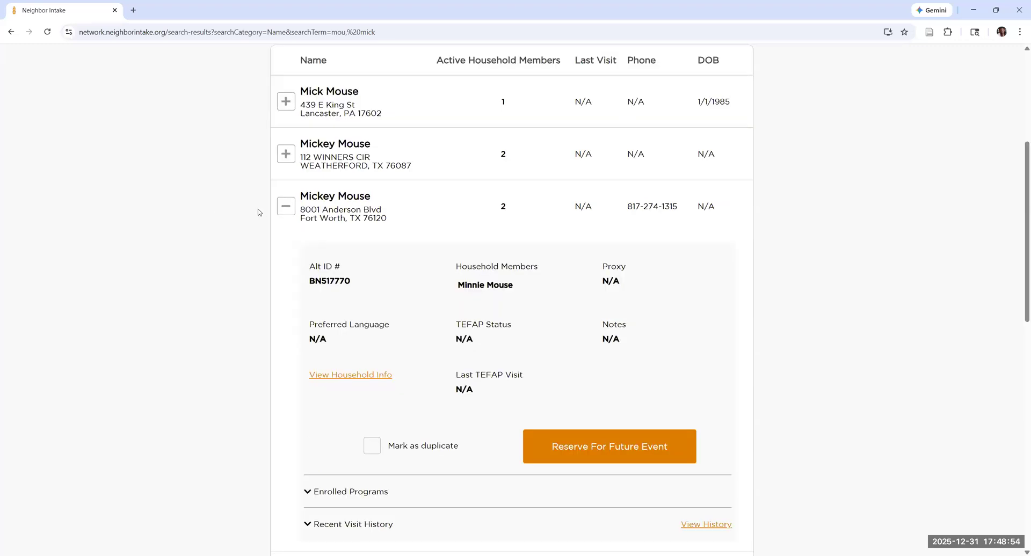
{"action": "left_click", "coordinate": [288, 209]}
{"action": "scroll", "coordinate": [430, 300], "scroll_direction": "up", "scroll_amount": 2}
{"action": "scroll", "coordinate": [430, 301], "scroll_direction": "down", "scroll_amount": 3}
{"action": "scroll", "coordinate": [350, 316], "scroll_direction": "up", "scroll_amount": 3}
{"action": "left_click", "coordinate": [285, 307]}
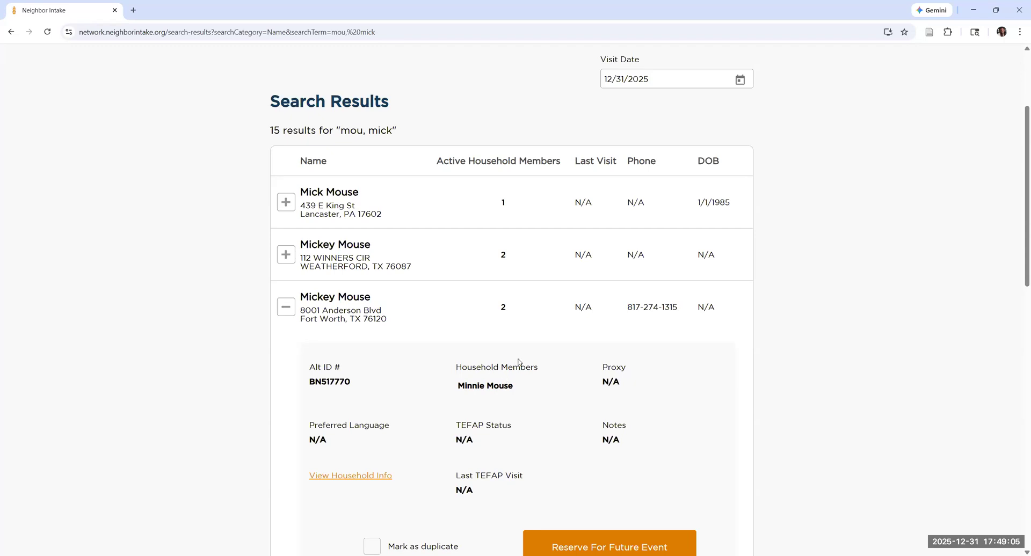
{"action": "scroll", "coordinate": [513, 371], "scroll_direction": "down", "scroll_amount": 2}
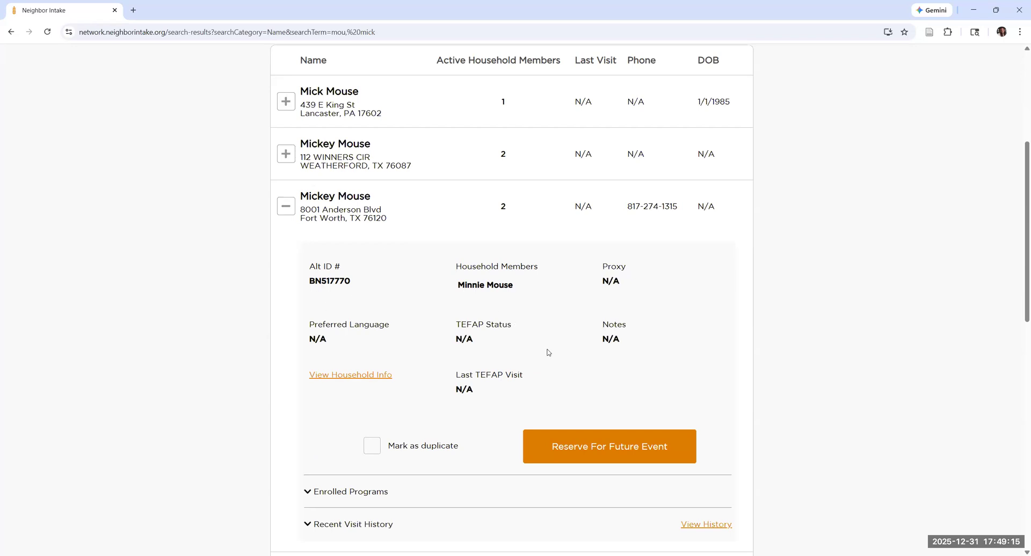
Open the Fort Worth Mickey Mouse household info and examine the whole profile form, from basic information to the card section.
{"action": "left_click", "coordinate": [350, 381]}
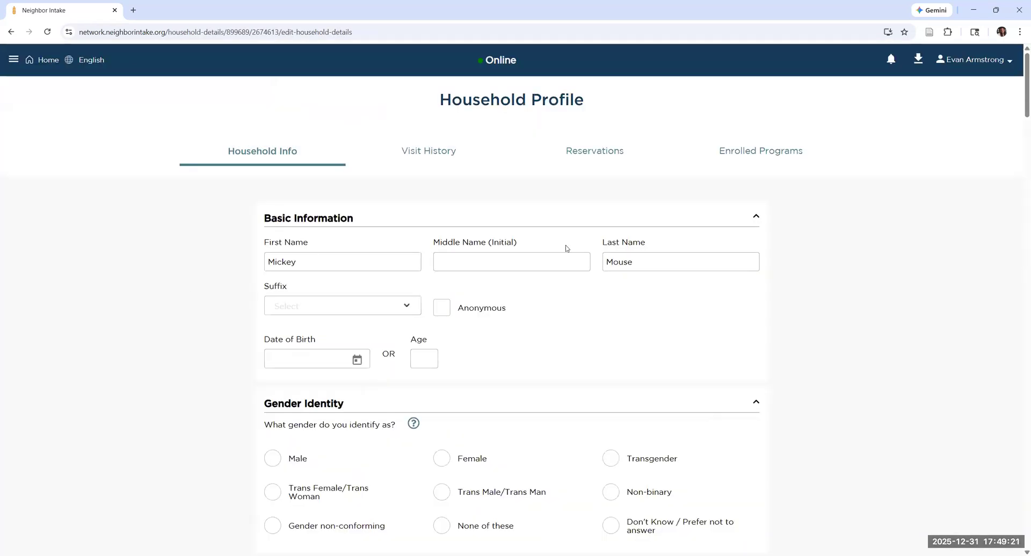
{"action": "scroll", "coordinate": [485, 375], "scroll_direction": "down", "scroll_amount": 7}
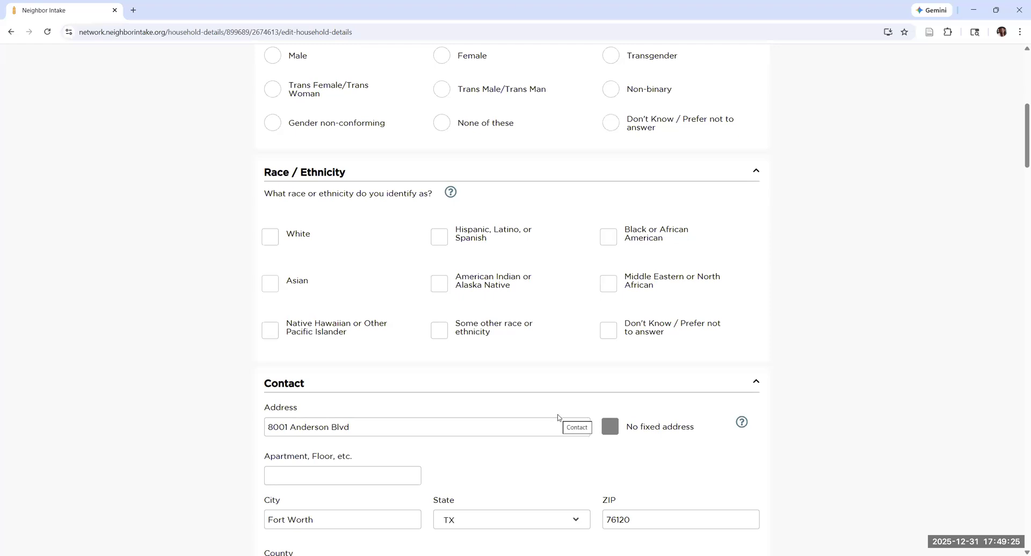
{"action": "scroll", "coordinate": [558, 408], "scroll_direction": "down", "scroll_amount": 10}
{"action": "scroll", "coordinate": [559, 404], "scroll_direction": "down", "scroll_amount": 20}
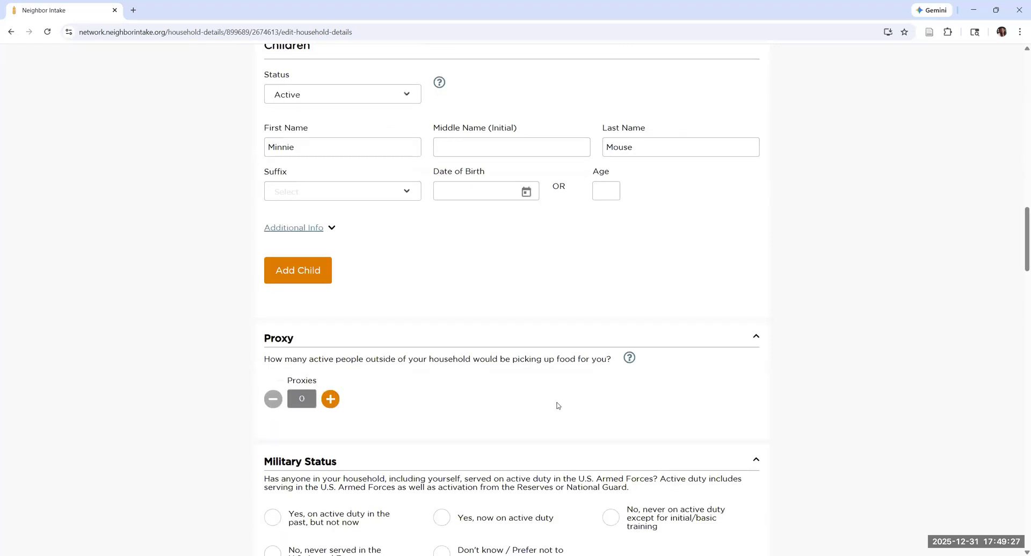
{"action": "scroll", "coordinate": [557, 405], "scroll_direction": "down", "scroll_amount": 7}
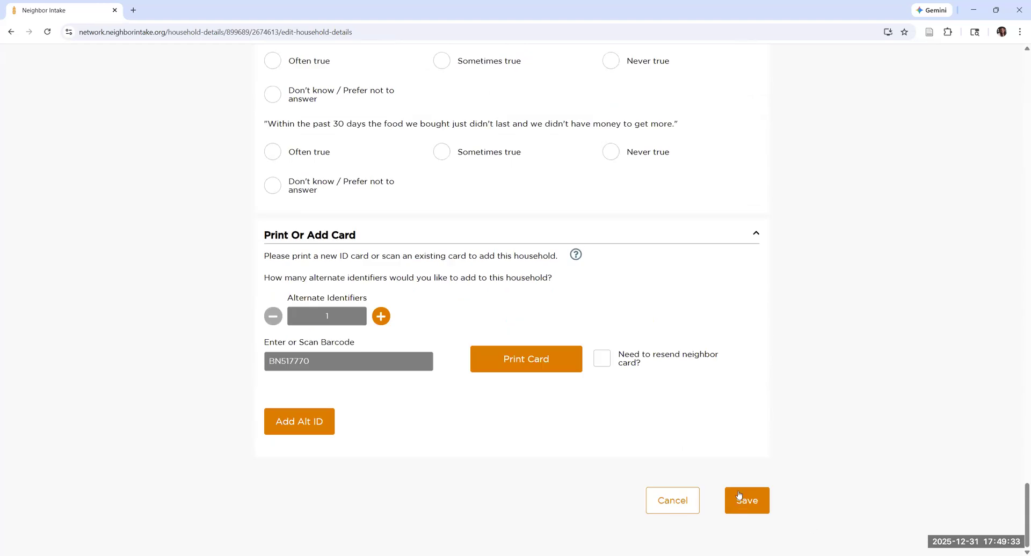
{"action": "scroll", "coordinate": [736, 491], "scroll_direction": "up", "scroll_amount": 20}
{"action": "scroll", "coordinate": [736, 492], "scroll_direction": "up", "scroll_amount": 20}
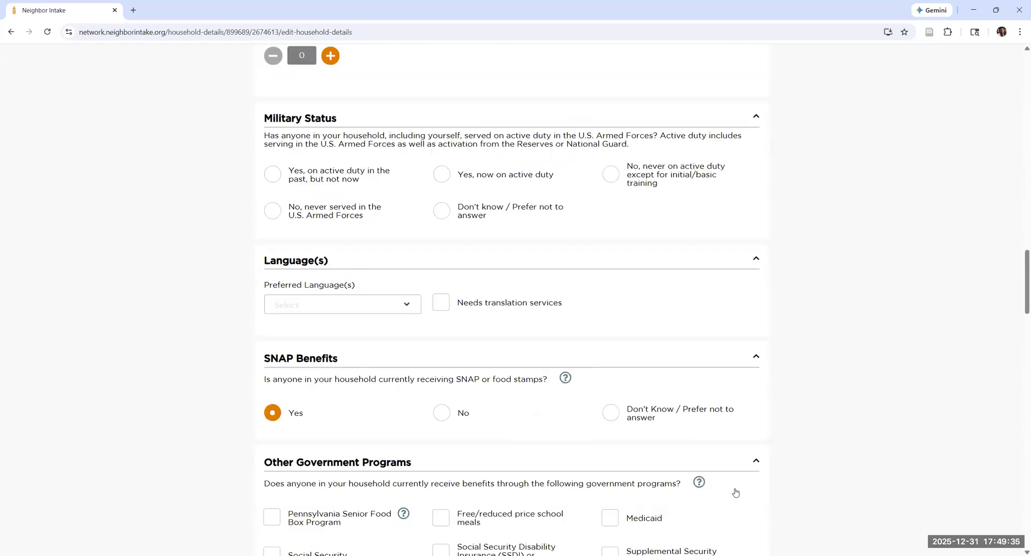
{"action": "scroll", "coordinate": [343, 363], "scroll_direction": "up", "scroll_amount": 1}
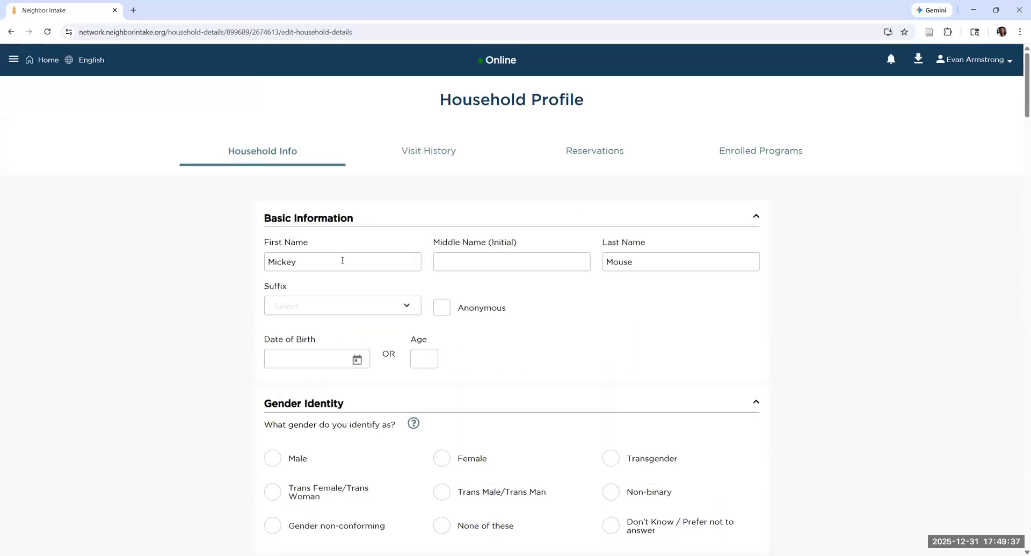
Shorten the household's first name to Mick and save the updated profile.
{"action": "left_click", "coordinate": [342, 262]}
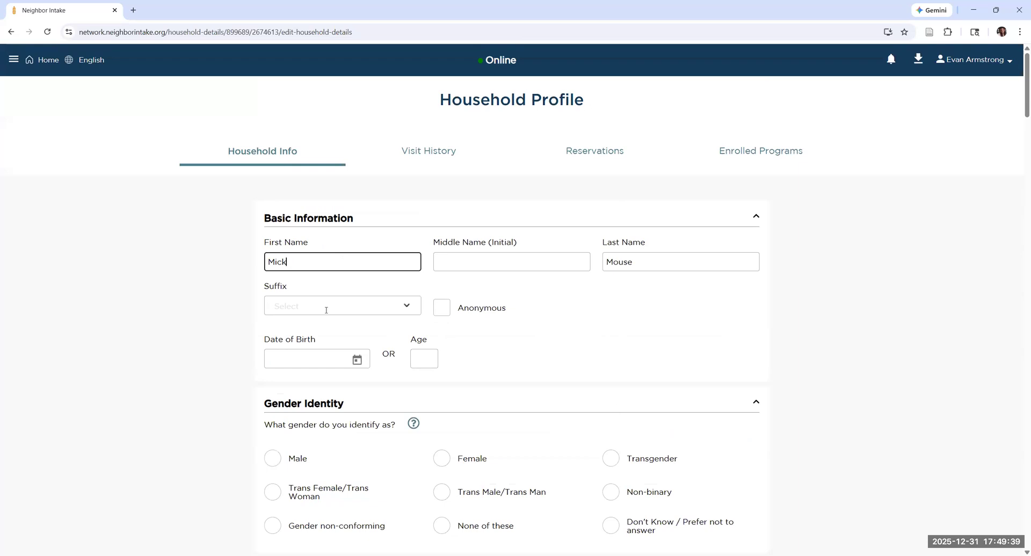
{"action": "scroll", "coordinate": [833, 345], "scroll_direction": "down", "scroll_amount": 7}
{"action": "scroll", "coordinate": [832, 345], "scroll_direction": "down", "scroll_amount": 20}
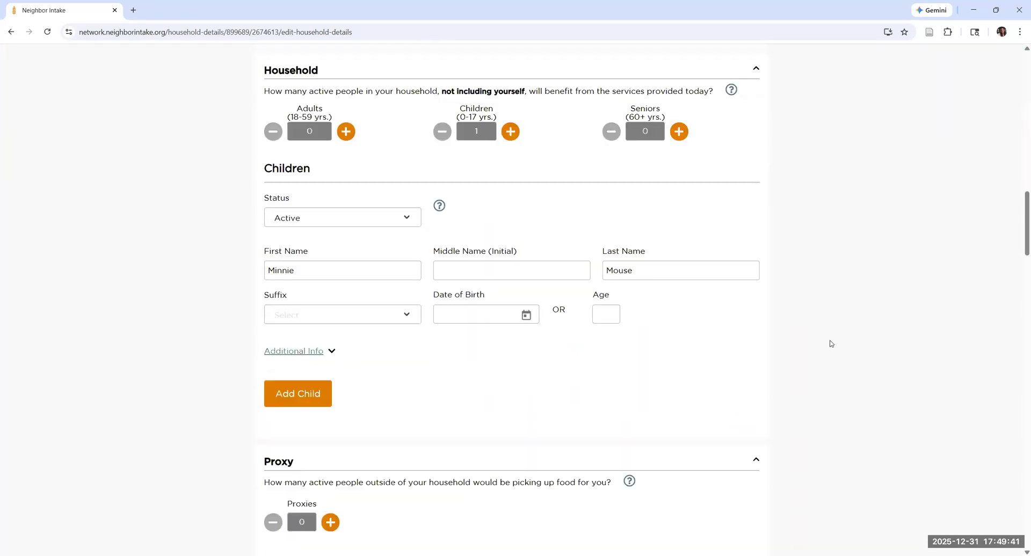
{"action": "scroll", "coordinate": [801, 535], "scroll_direction": "down", "scroll_amount": 10}
{"action": "left_click", "coordinate": [744, 501]}
{"action": "left_click", "coordinate": [506, 359]}
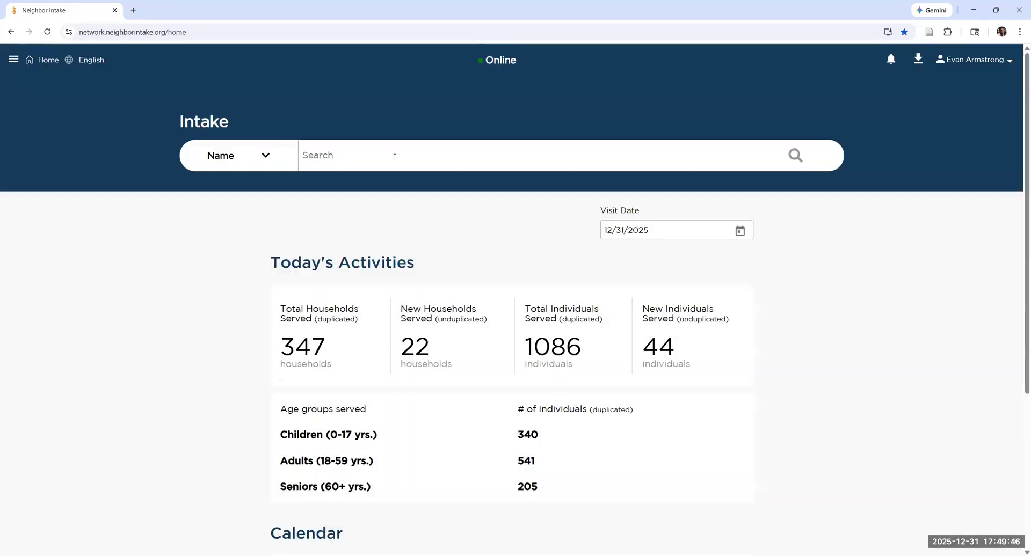
Search the intake records again by name for "mou, mick".
{"action": "left_click", "coordinate": [395, 157]}
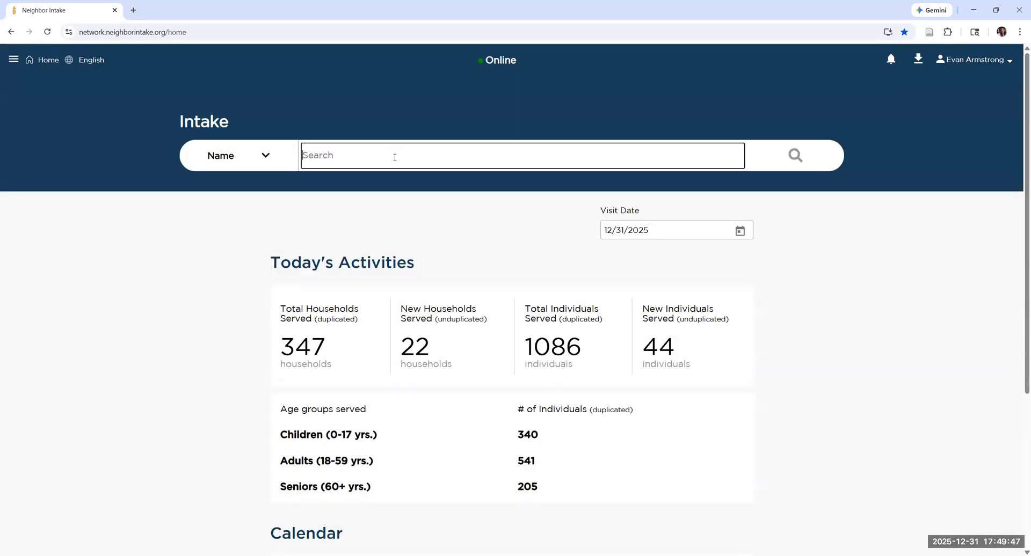
{"action": "type", "text": "mou, mick"}
{"action": "key", "text": "Return"}
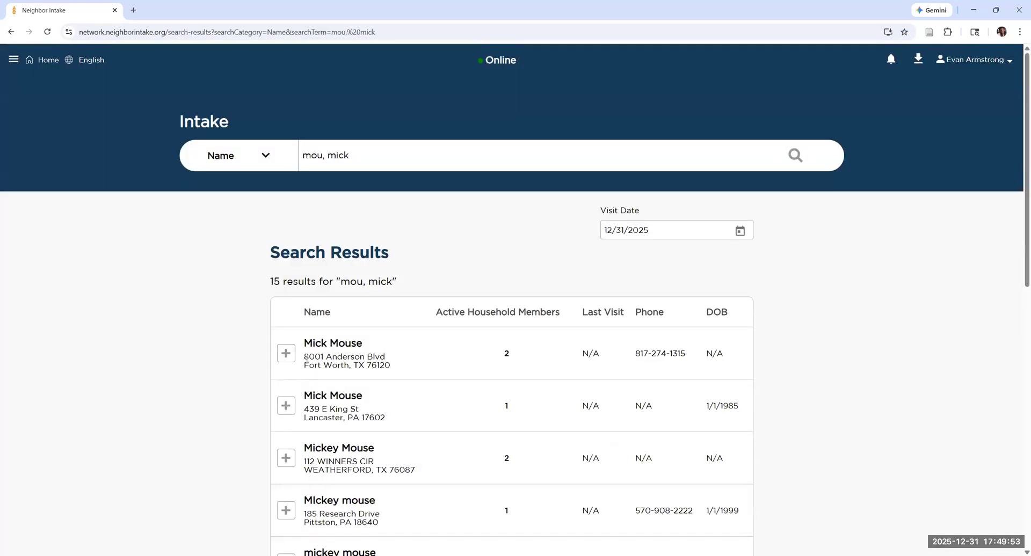
Expand the Fort Worth Mick Mouse result and review its contact details, household members and available actions.
{"action": "left_click", "coordinate": [286, 353]}
{"action": "left_click", "coordinate": [286, 353]}
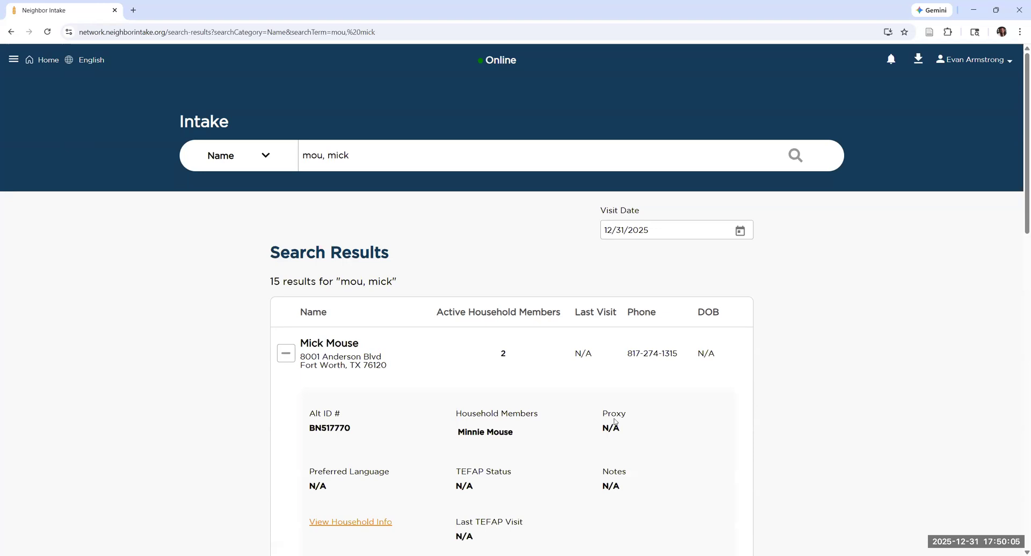
{"action": "scroll", "coordinate": [726, 225], "scroll_direction": "down", "scroll_amount": 2}
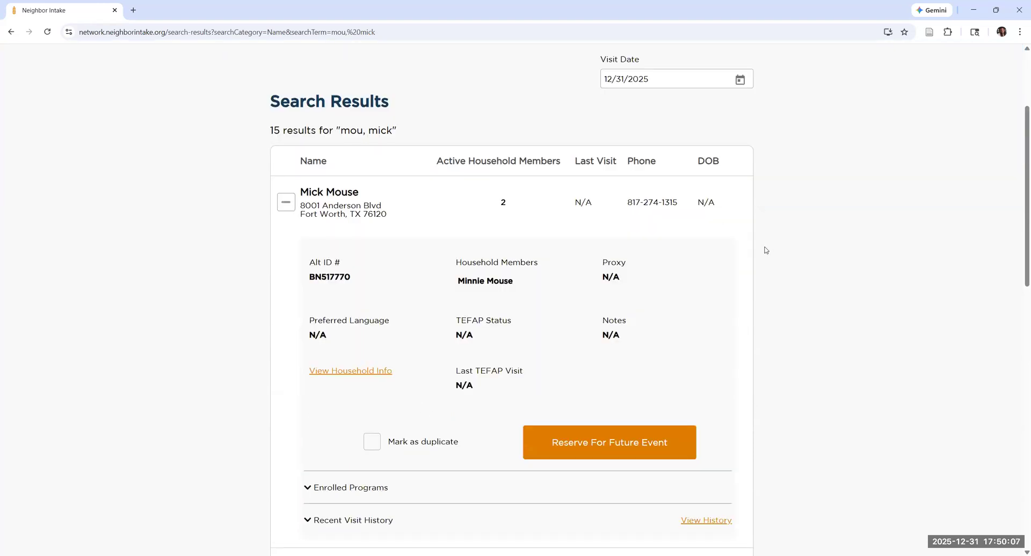
{"action": "scroll", "coordinate": [805, 290], "scroll_direction": "up", "scroll_amount": 1}
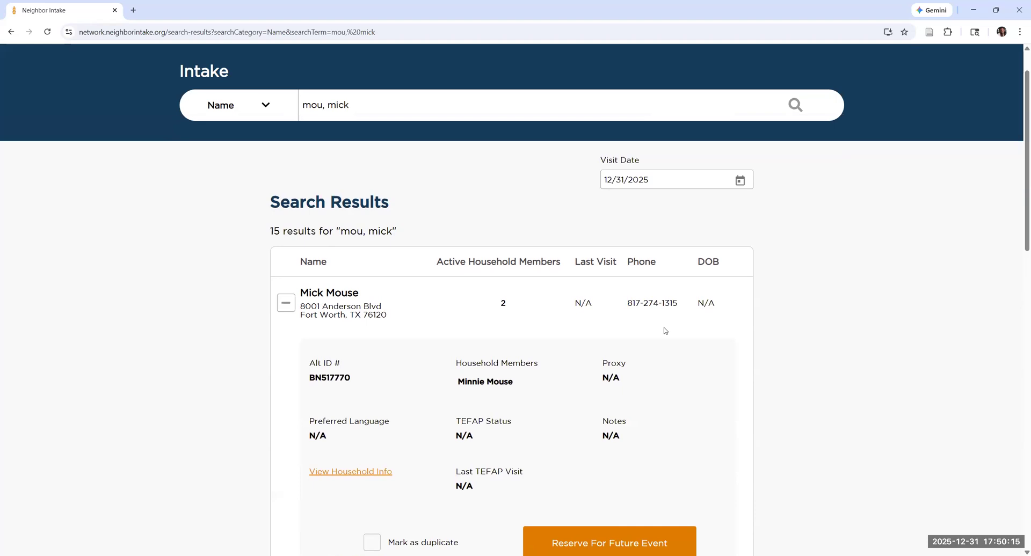
{"action": "scroll", "coordinate": [628, 457], "scroll_direction": "down", "scroll_amount": 2}
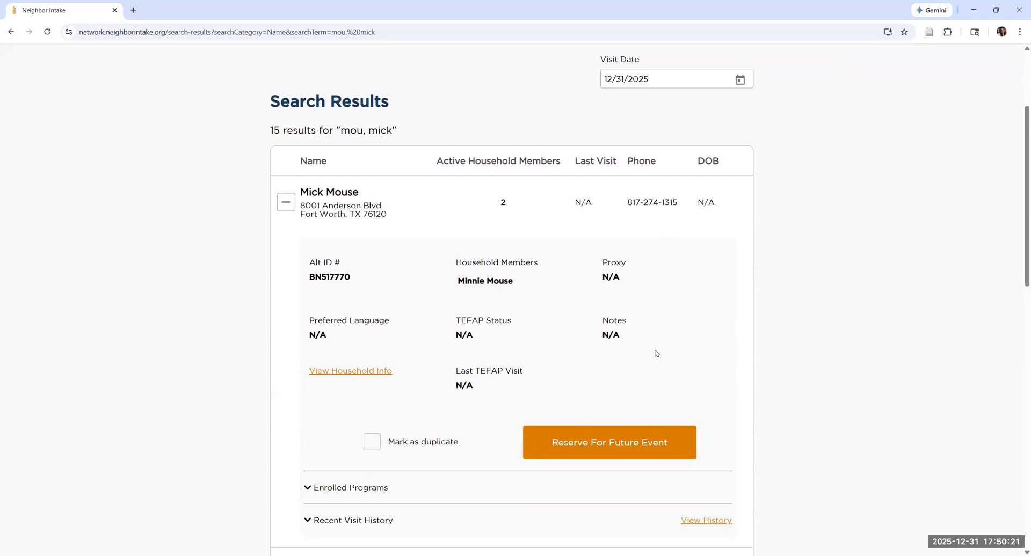
{"action": "scroll", "coordinate": [684, 335], "scroll_direction": "up", "scroll_amount": 2}
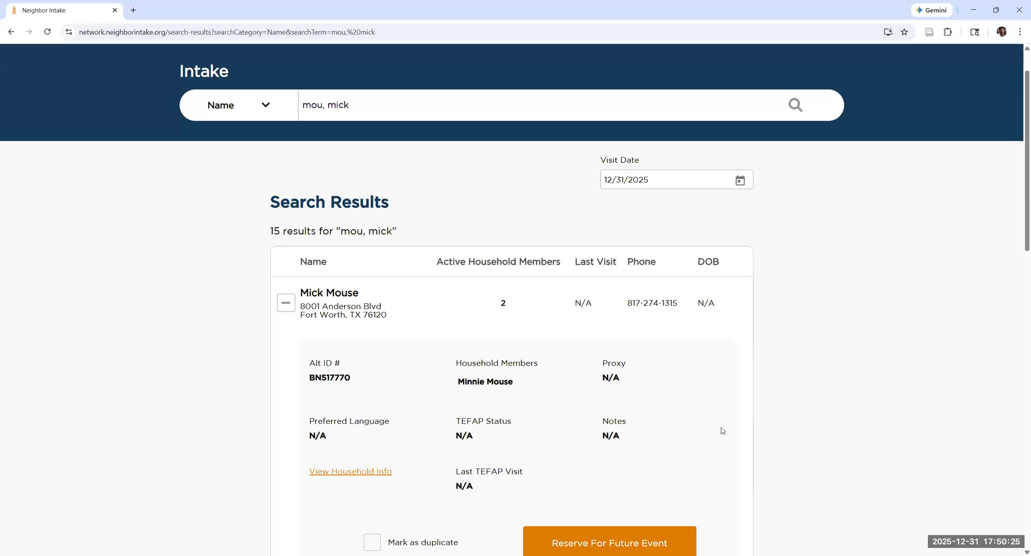
{"action": "scroll", "coordinate": [501, 510], "scroll_direction": "down", "scroll_amount": 2}
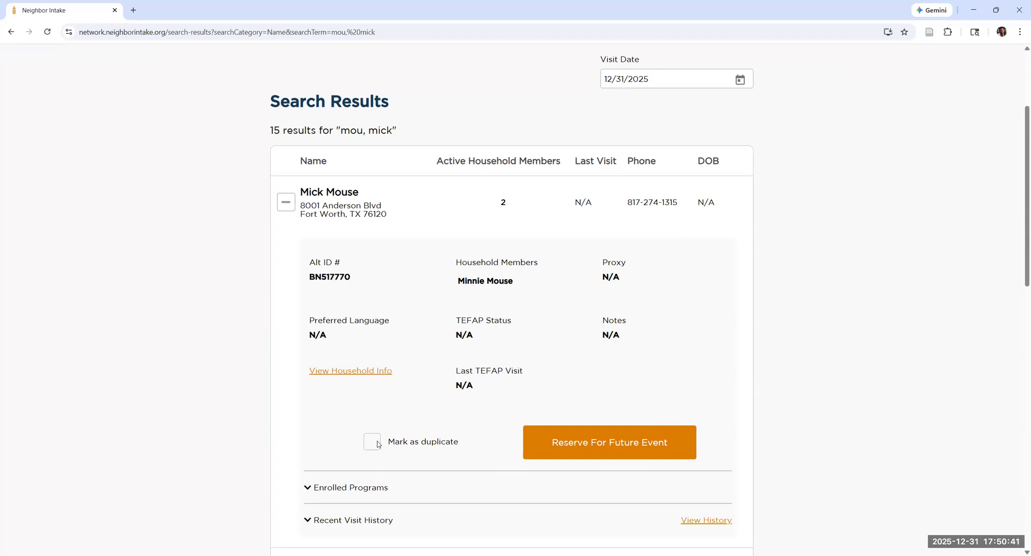
Expand both Mick Mouse results, Fort Worth and Lancaster, and mark each record as a duplicate.
{"action": "left_click", "coordinate": [291, 212]}
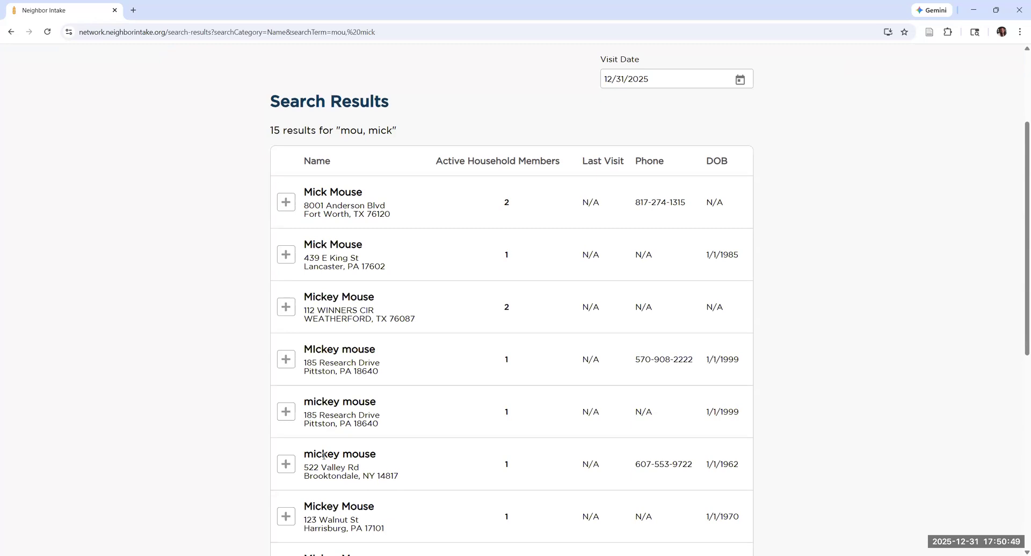
{"action": "left_click", "coordinate": [290, 264]}
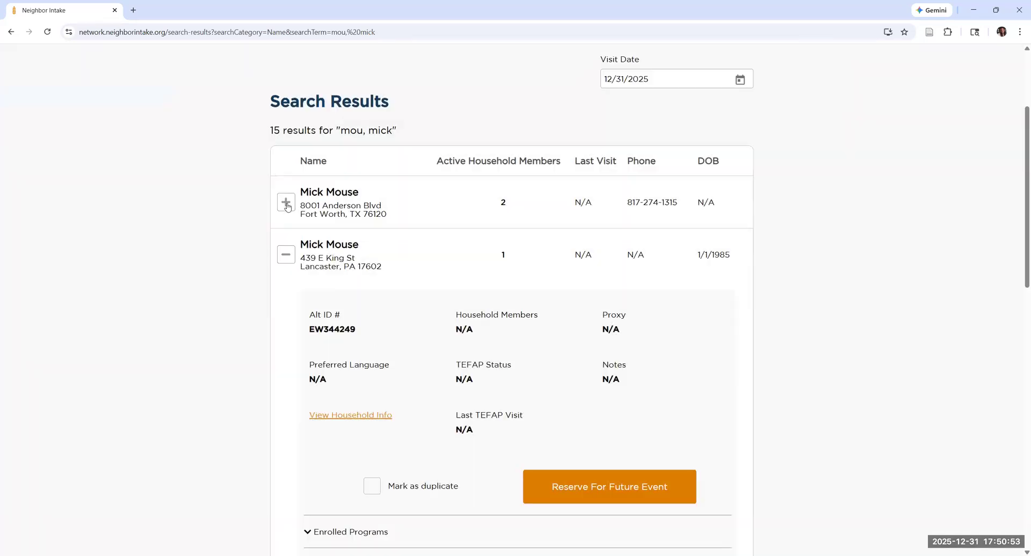
{"action": "left_click", "coordinate": [289, 207]}
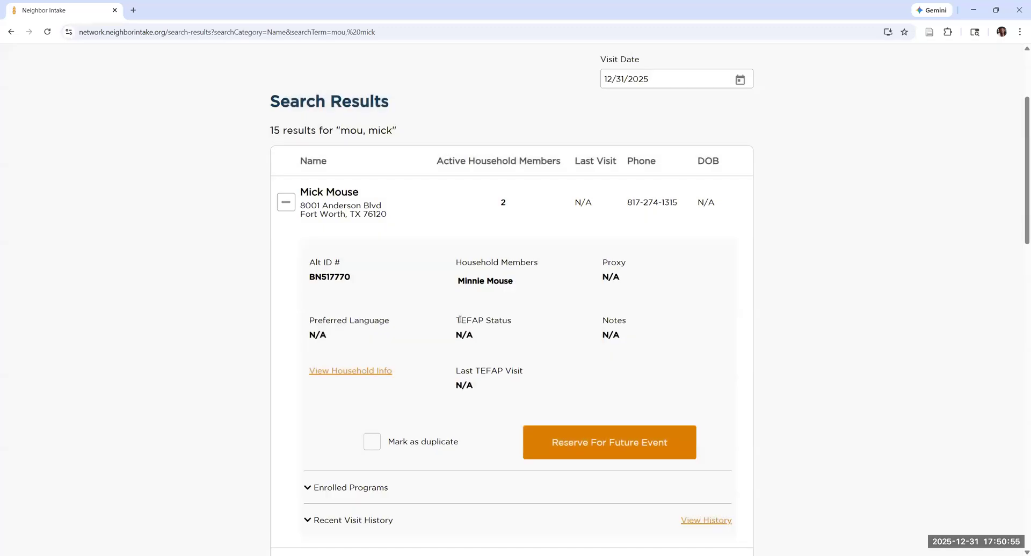
{"action": "scroll", "coordinate": [459, 320], "scroll_direction": "down", "scroll_amount": 3}
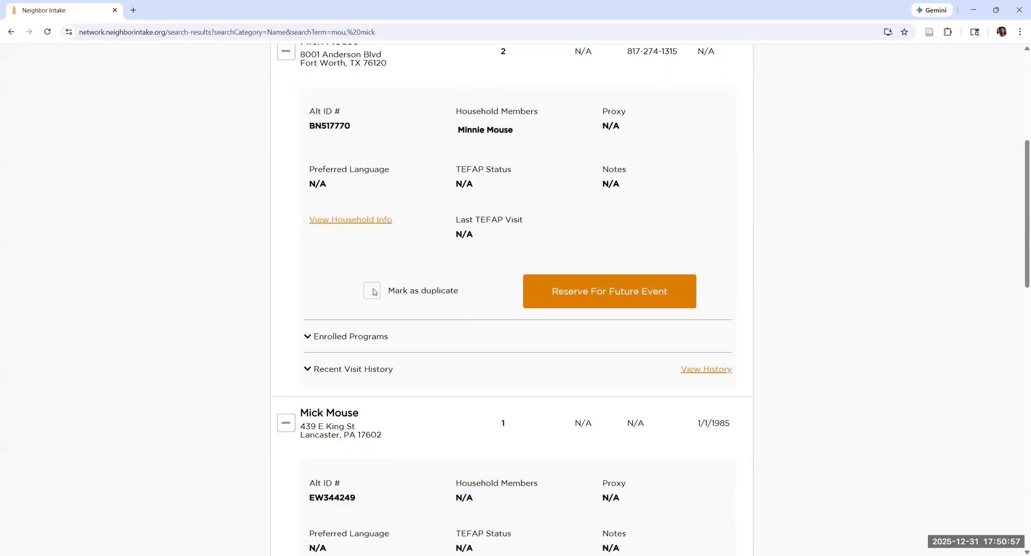
{"action": "left_click", "coordinate": [396, 290]}
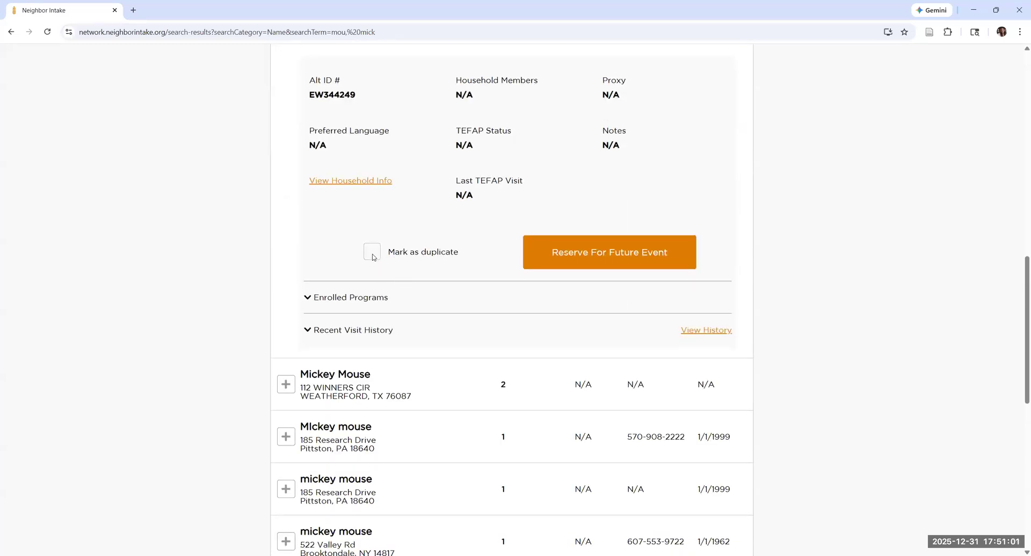
{"action": "left_click", "coordinate": [438, 252]}
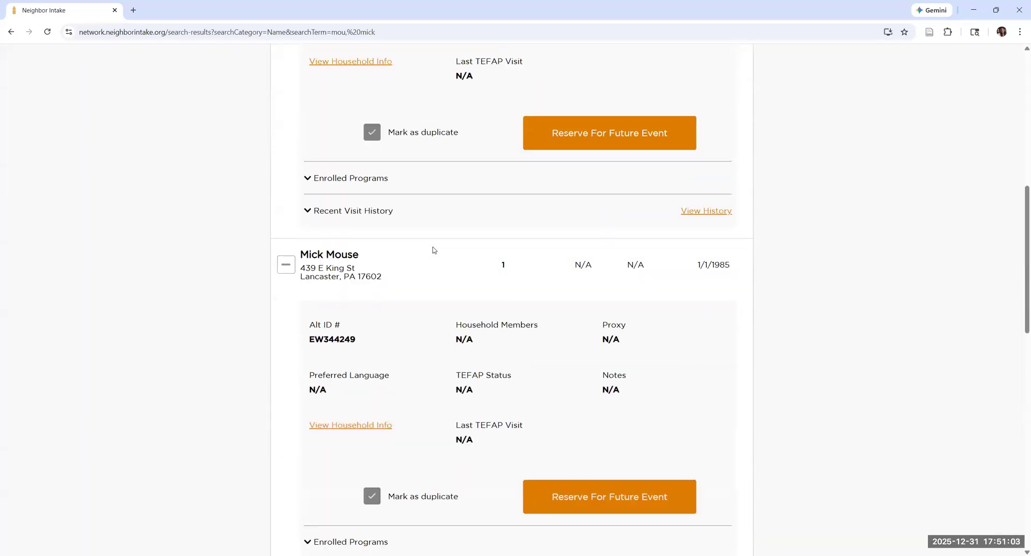
Compare the details of the Fort Worth and Lancaster Mick Mouse records marked as duplicates.
{"action": "scroll", "coordinate": [433, 250], "scroll_direction": "up", "scroll_amount": 3}
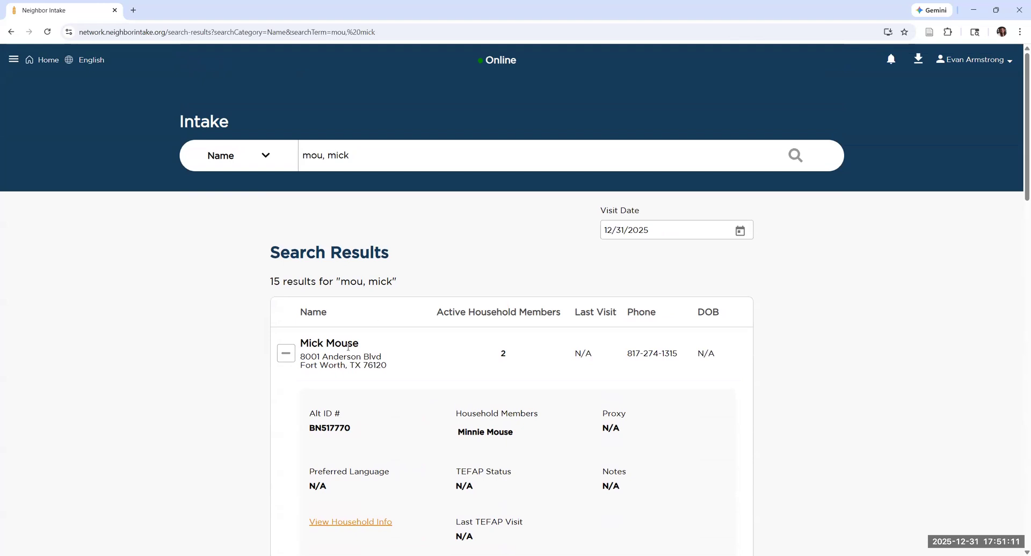
{"action": "scroll", "coordinate": [333, 422], "scroll_direction": "down", "scroll_amount": 5}
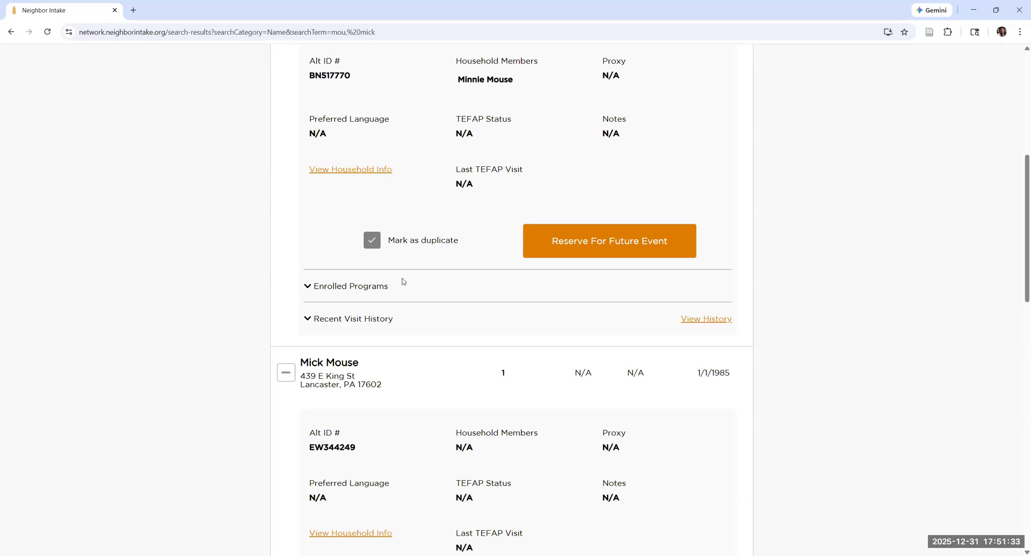
{"action": "scroll", "coordinate": [404, 281], "scroll_direction": "up", "scroll_amount": 3}
{"action": "scroll", "coordinate": [403, 282], "scroll_direction": "down", "scroll_amount": 3}
{"action": "scroll", "coordinate": [414, 204], "scroll_direction": "down", "scroll_amount": 3}
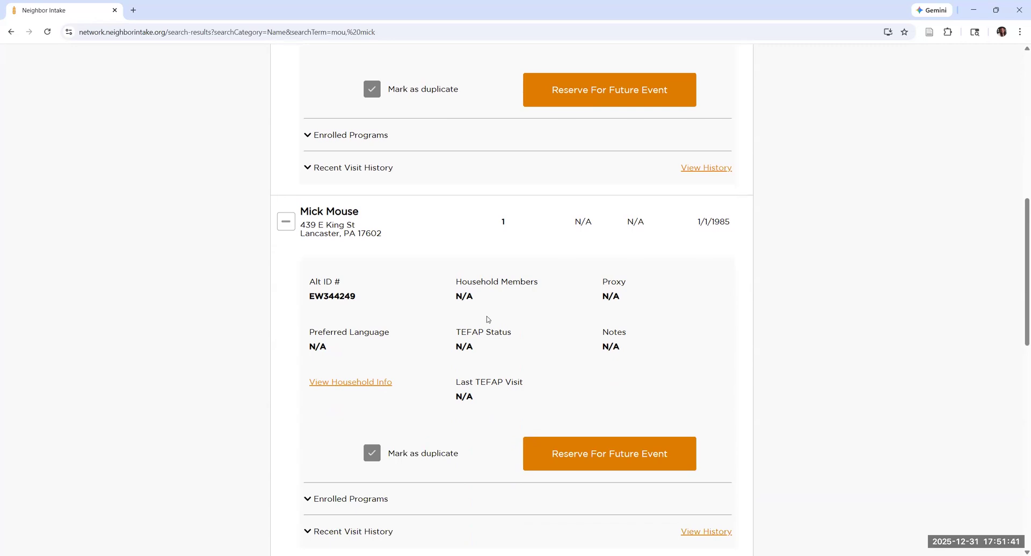
Recheck the household members and duplicate marks of the expanded Fort Worth and Lancaster results.
{"action": "scroll", "coordinate": [454, 321], "scroll_direction": "up", "scroll_amount": 2}
{"action": "scroll", "coordinate": [451, 321], "scroll_direction": "up", "scroll_amount": 4}
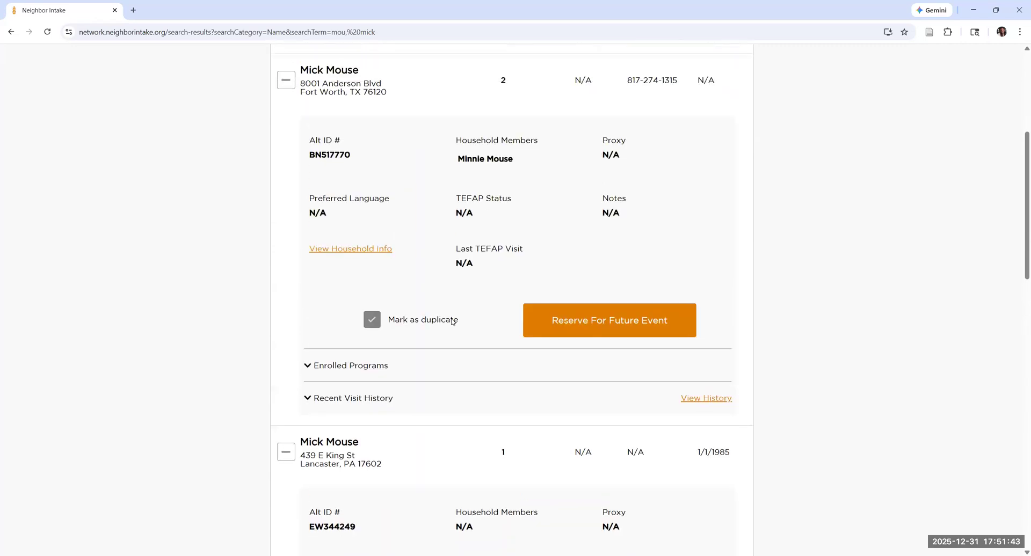
{"action": "scroll", "coordinate": [450, 311], "scroll_direction": "down", "scroll_amount": 4}
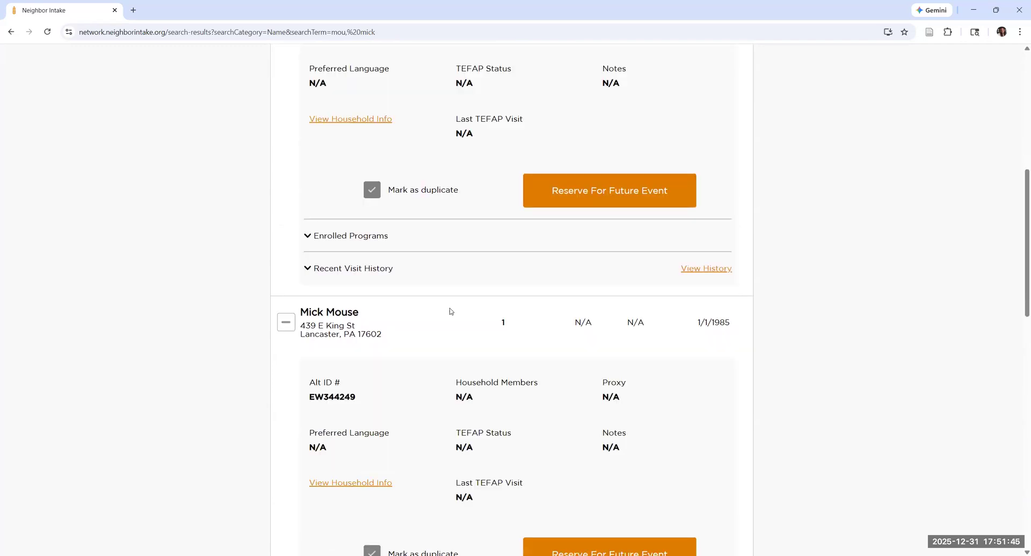
{"action": "scroll", "coordinate": [442, 292], "scroll_direction": "up", "scroll_amount": 4}
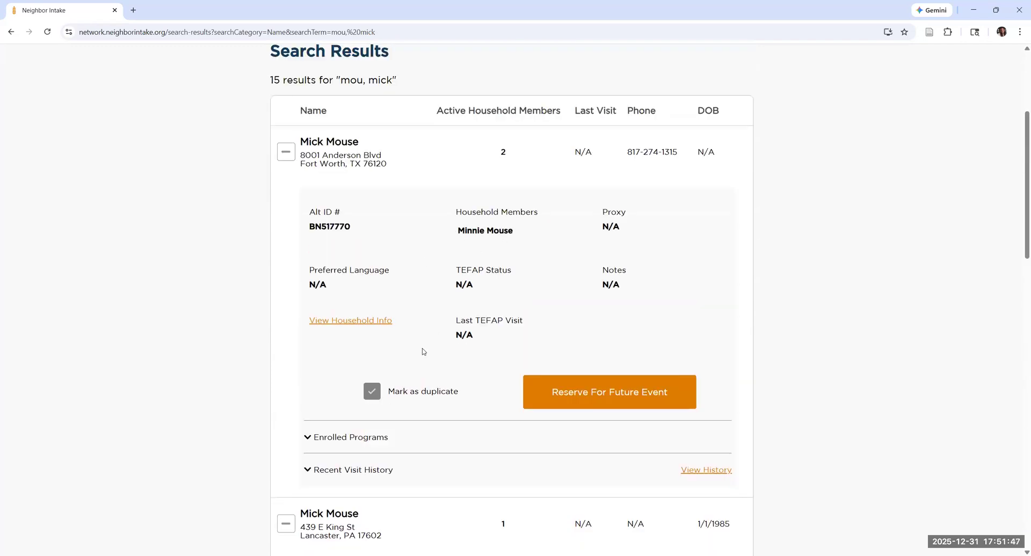
{"action": "scroll", "coordinate": [453, 407], "scroll_direction": "down", "scroll_amount": 2}
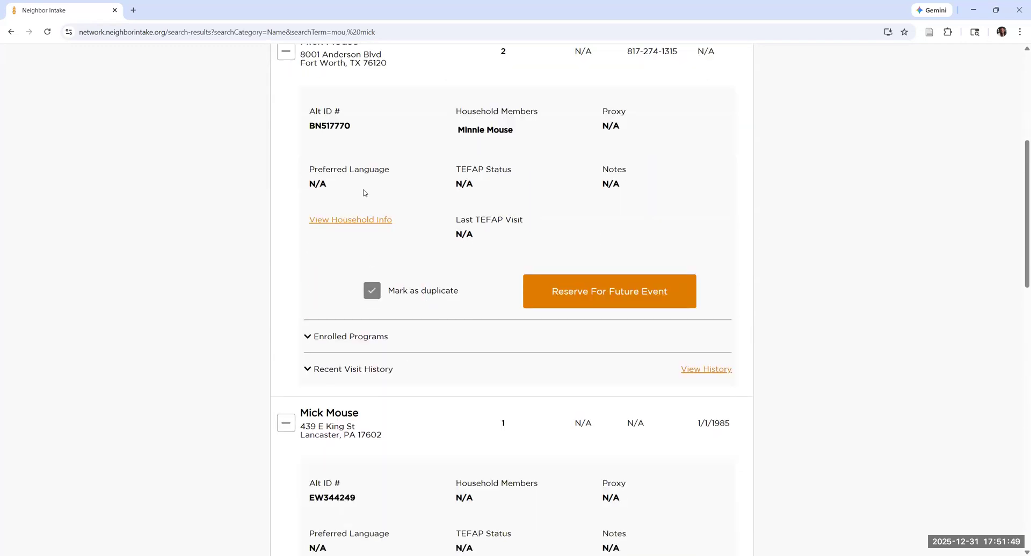
Open the Fort Worth record's household profile and review its basic, contact and child member details.
{"action": "left_click", "coordinate": [378, 221]}
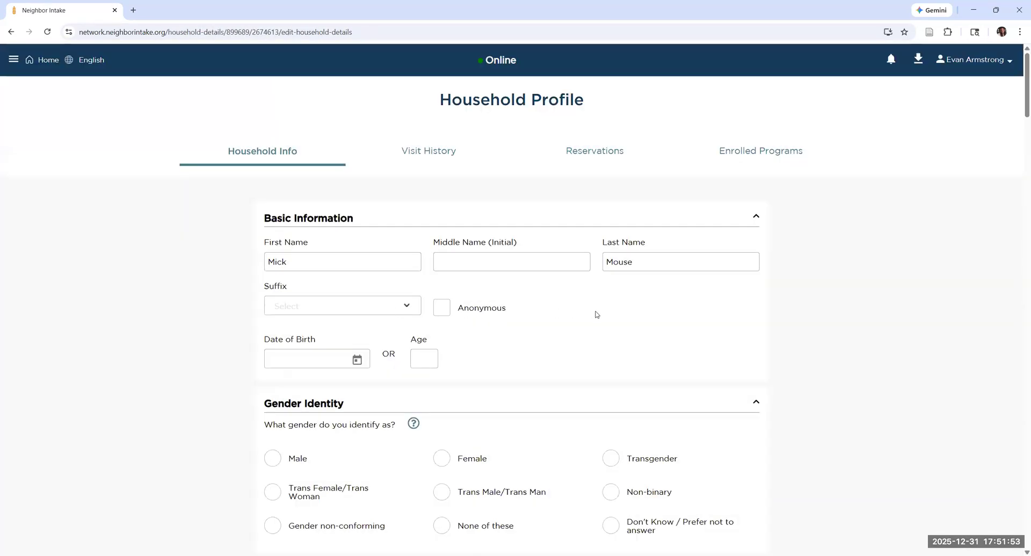
{"action": "scroll", "coordinate": [592, 316], "scroll_direction": "down", "scroll_amount": 5}
{"action": "scroll", "coordinate": [585, 317], "scroll_direction": "up", "scroll_amount": 5}
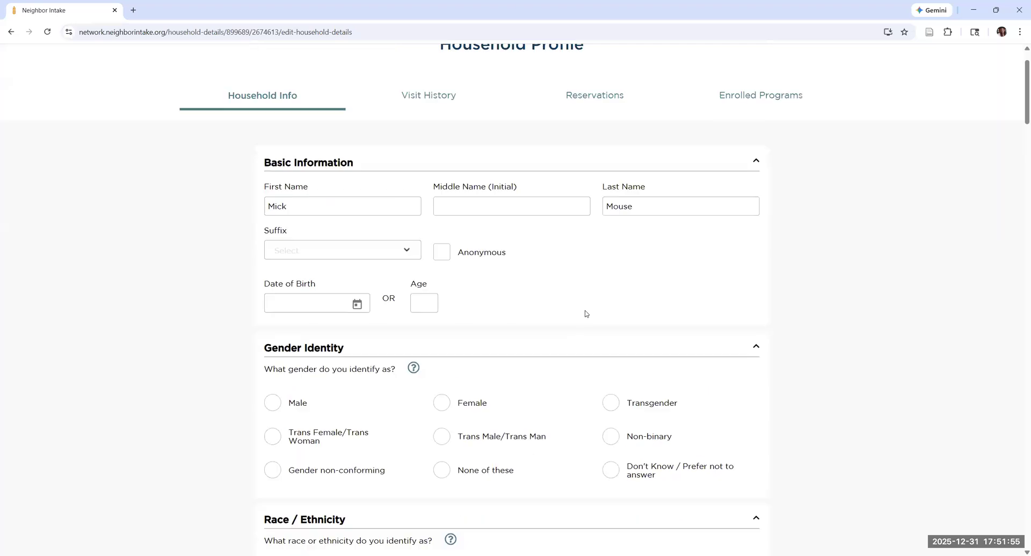
{"action": "scroll", "coordinate": [527, 318], "scroll_direction": "down", "scroll_amount": 15}
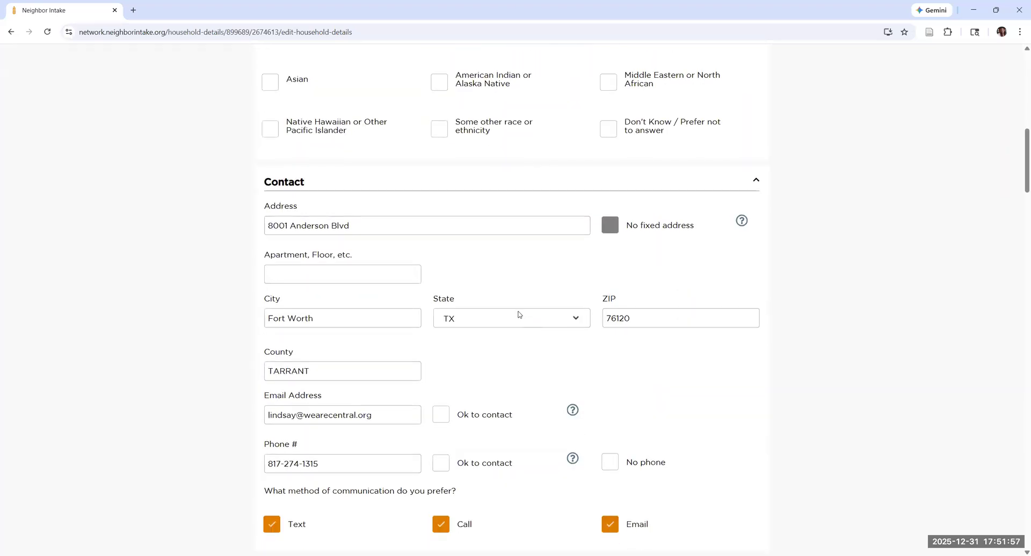
{"action": "scroll", "coordinate": [519, 315], "scroll_direction": "down", "scroll_amount": 5}
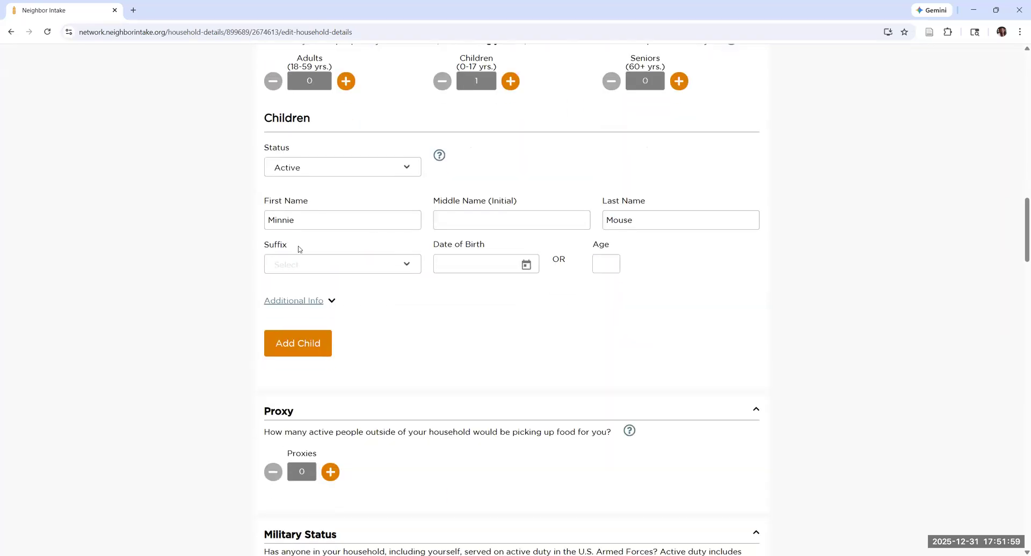
{"action": "scroll", "coordinate": [279, 302], "scroll_direction": "up", "scroll_amount": 3}
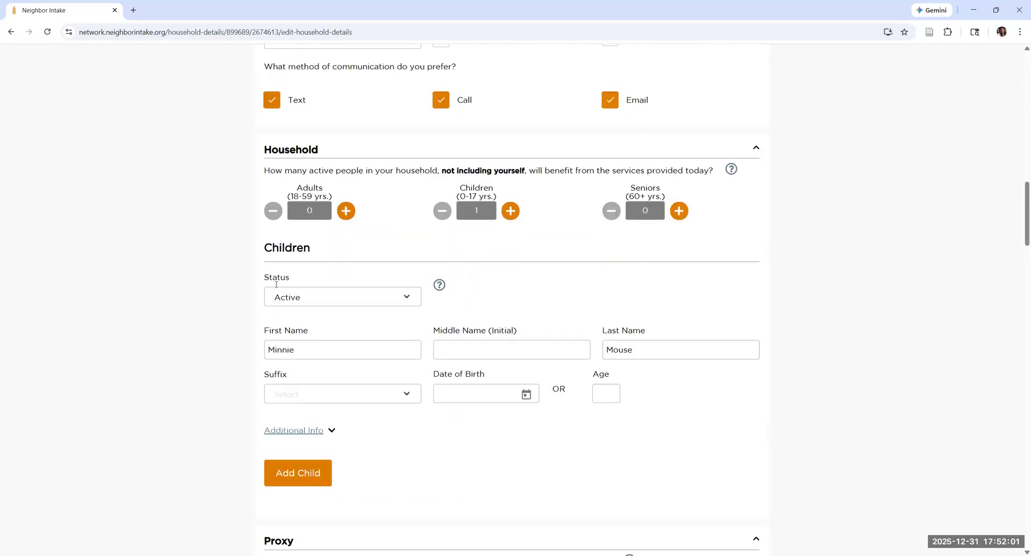
Return to the search results and open the household profile of the Lancaster record.
{"action": "left_click", "coordinate": [11, 32]}
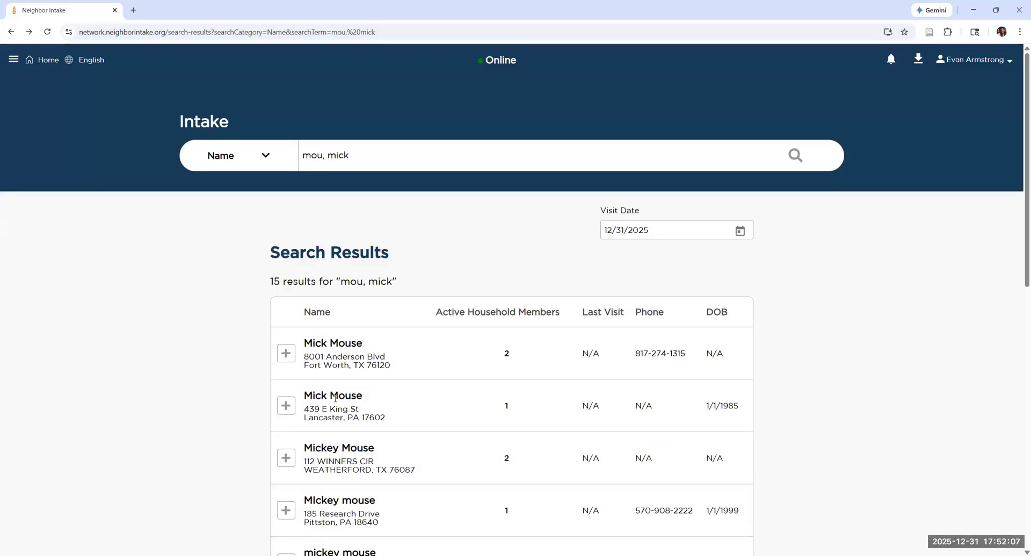
{"action": "left_click", "coordinate": [286, 405]}
{"action": "scroll", "coordinate": [469, 394], "scroll_direction": "down", "scroll_amount": 4}
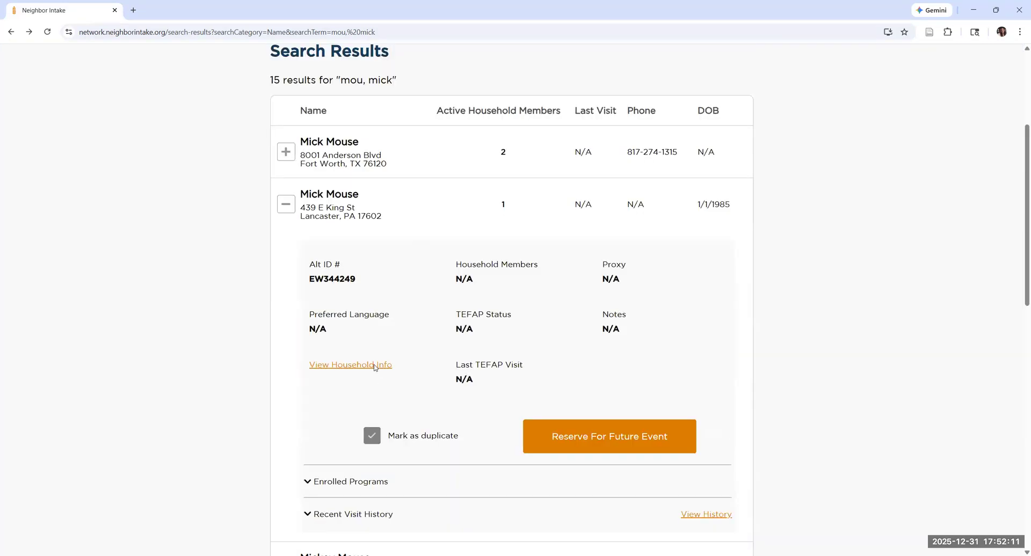
{"action": "left_click", "coordinate": [376, 365]}
Add one child to the Lancaster household and enter the first name of the Fort Worth household's child.
{"action": "scroll", "coordinate": [483, 368], "scroll_direction": "down", "scroll_amount": 15}
{"action": "scroll", "coordinate": [499, 308], "scroll_direction": "up", "scroll_amount": 1}
{"action": "left_click", "coordinate": [510, 263]}
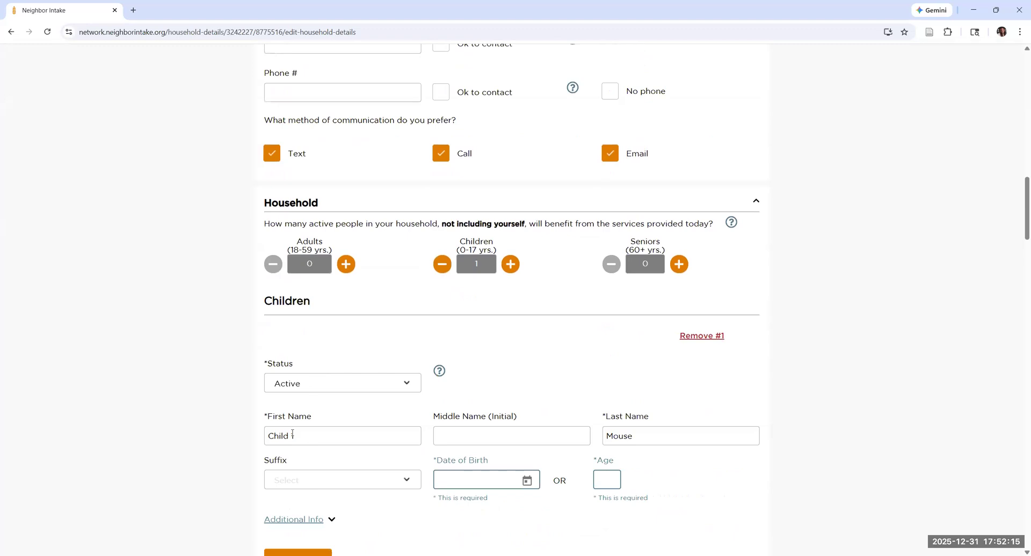
{"action": "left_click_drag", "start_coordinate": [301, 436], "coordinate": [214, 436]}
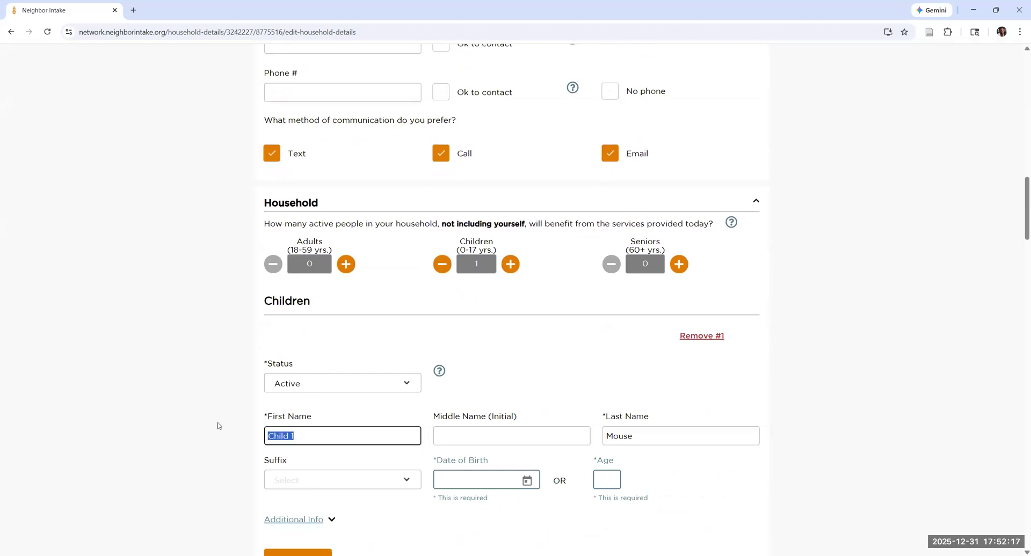
{"action": "key", "text": "BackSpace"}
{"action": "type", "text": "Minnie"}
{"action": "key", "text": "Tab"}
{"action": "key", "text": "Tab"}
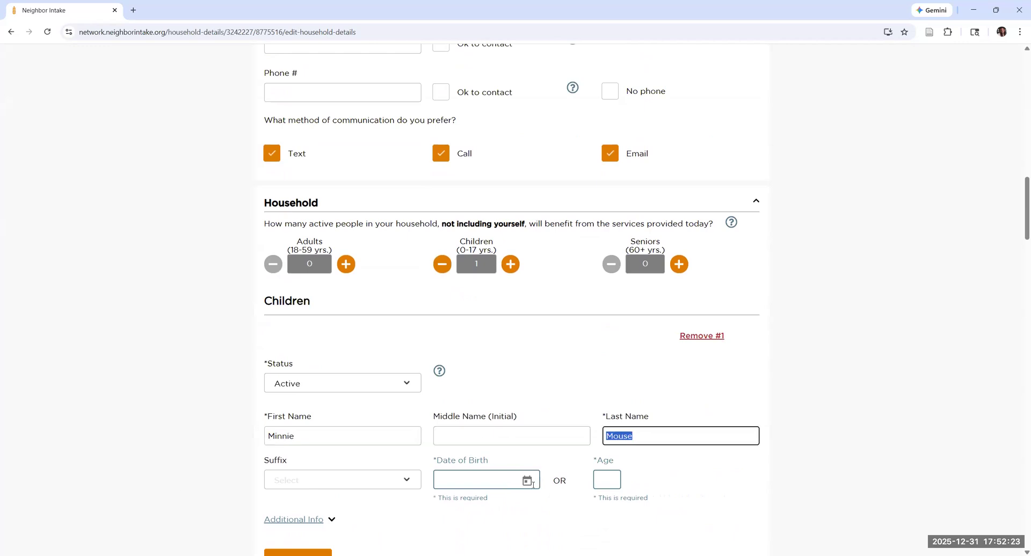
Set the new child's age to 0 and save the Lancaster household's information.
{"action": "left_click", "coordinate": [602, 481]}
{"action": "type", "text": "0"}
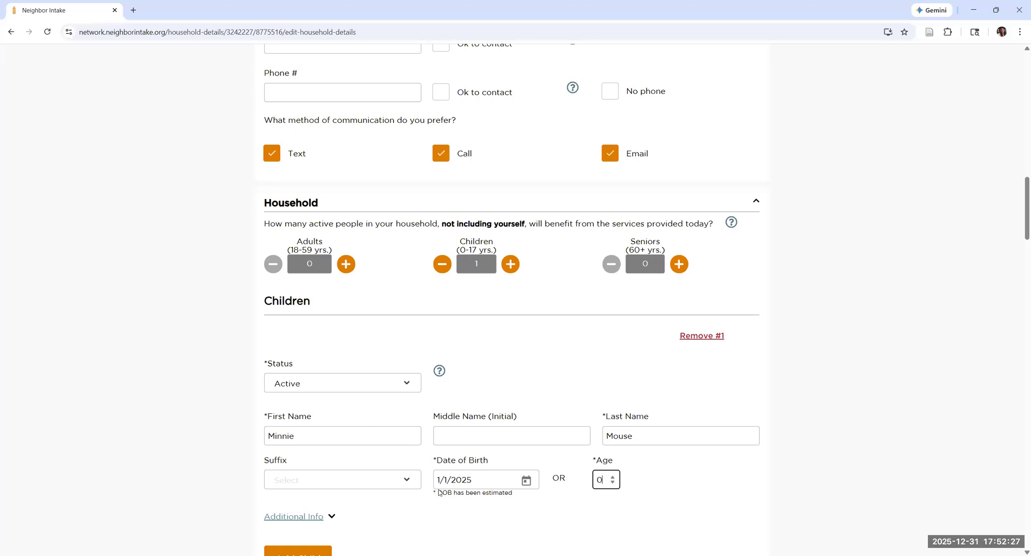
{"action": "scroll", "coordinate": [505, 434], "scroll_direction": "down", "scroll_amount": 3}
{"action": "scroll", "coordinate": [504, 434], "scroll_direction": "down", "scroll_amount": 20}
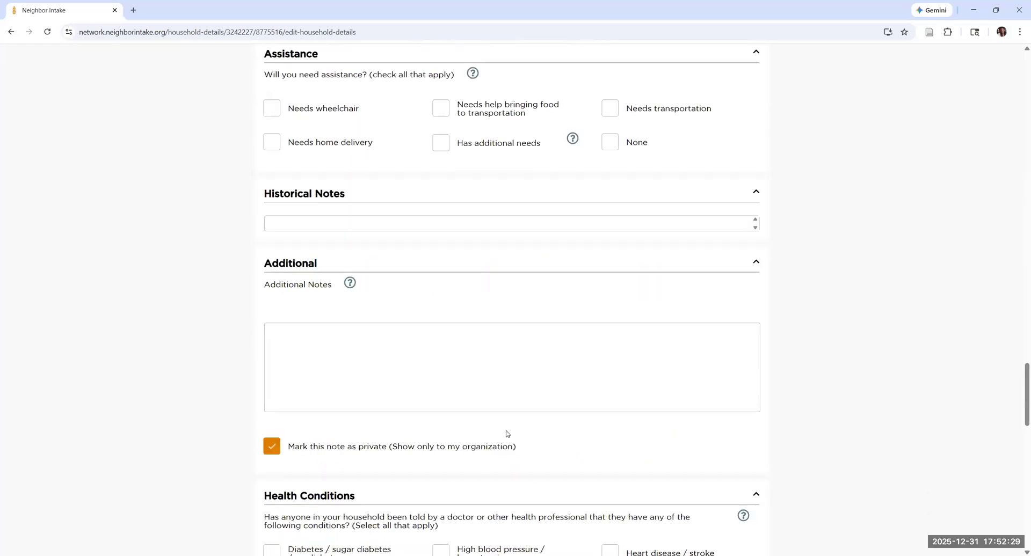
{"action": "scroll", "coordinate": [506, 434], "scroll_direction": "down", "scroll_amount": 10}
{"action": "left_click", "coordinate": [749, 508]}
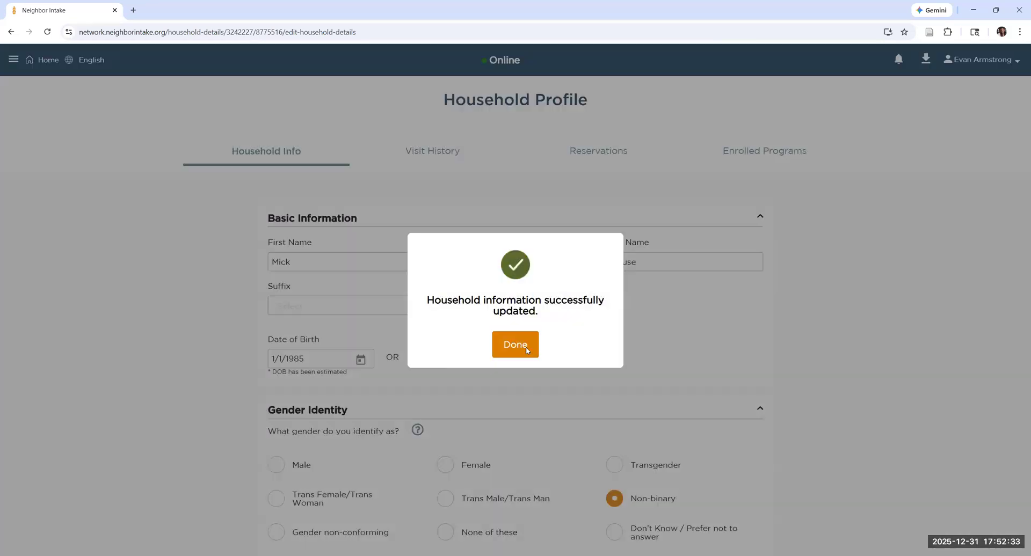
{"action": "left_click", "coordinate": [526, 349]}
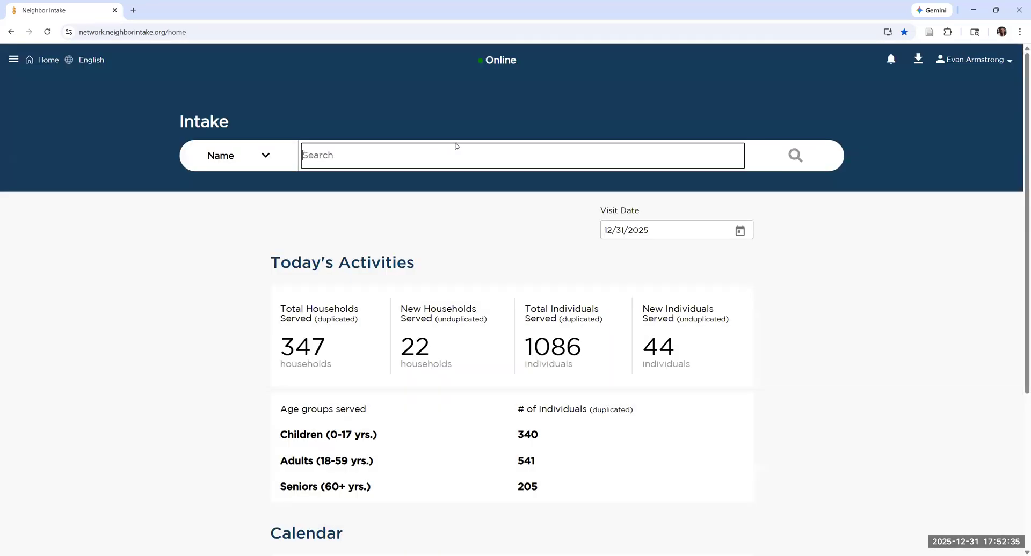
Search the intake records by name for "mou, mic" and refine the search to "mou, mick".
{"action": "type", "text": "mous, M"}
{"action": "key", "text": "BackSpace"}
{"action": "key", "text": "BackSpace"}
{"action": "key", "text": "BackSpace"}
{"action": "type", "text": ", mic"}
{"action": "key", "text": "Return"}
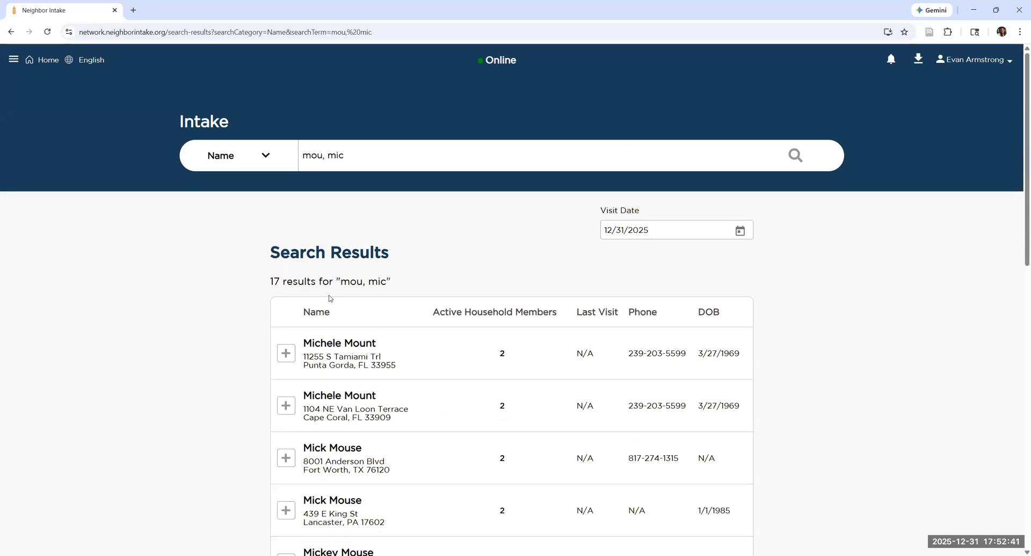
{"action": "left_click", "coordinate": [356, 156]}
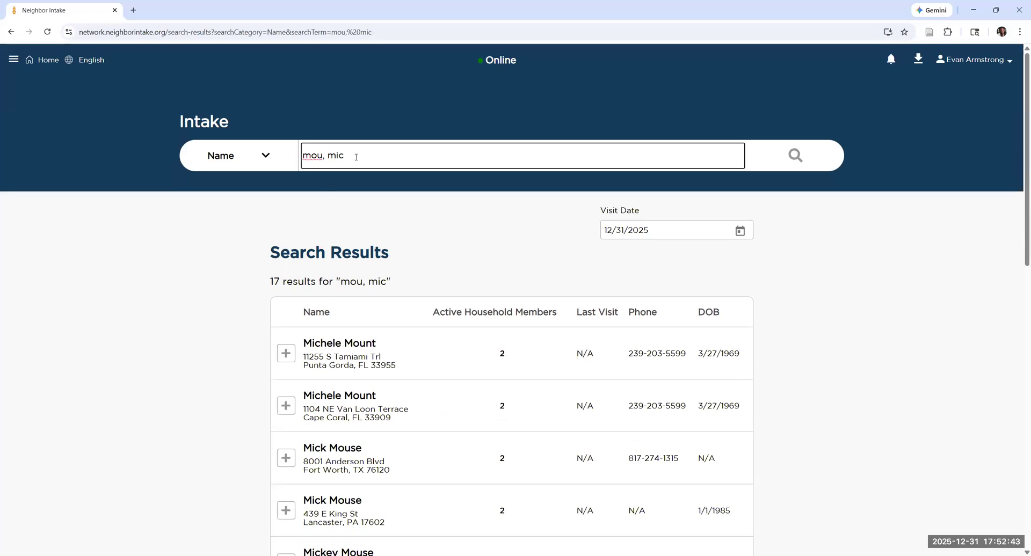
{"action": "type", "text": "k"}
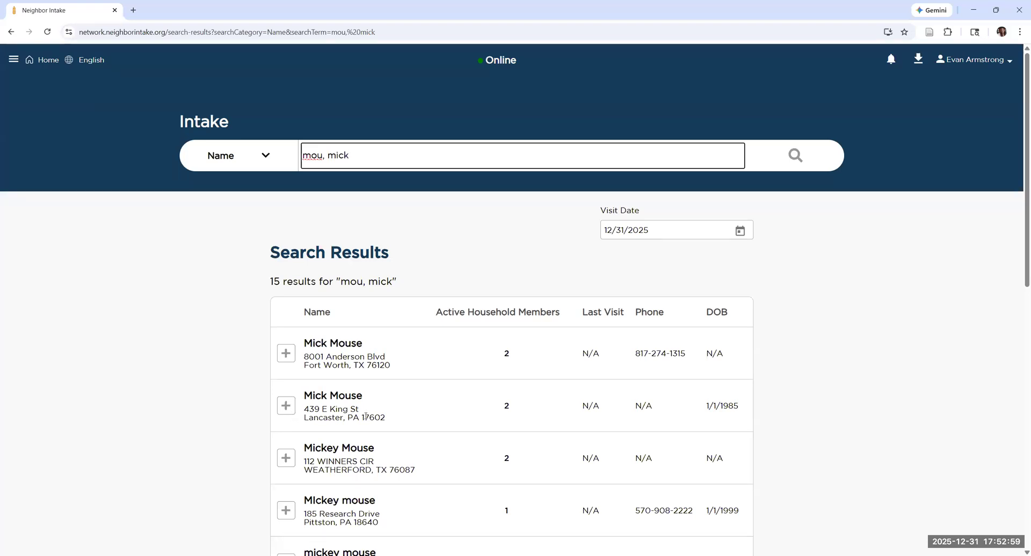
{"action": "left_click", "coordinate": [286, 353]}
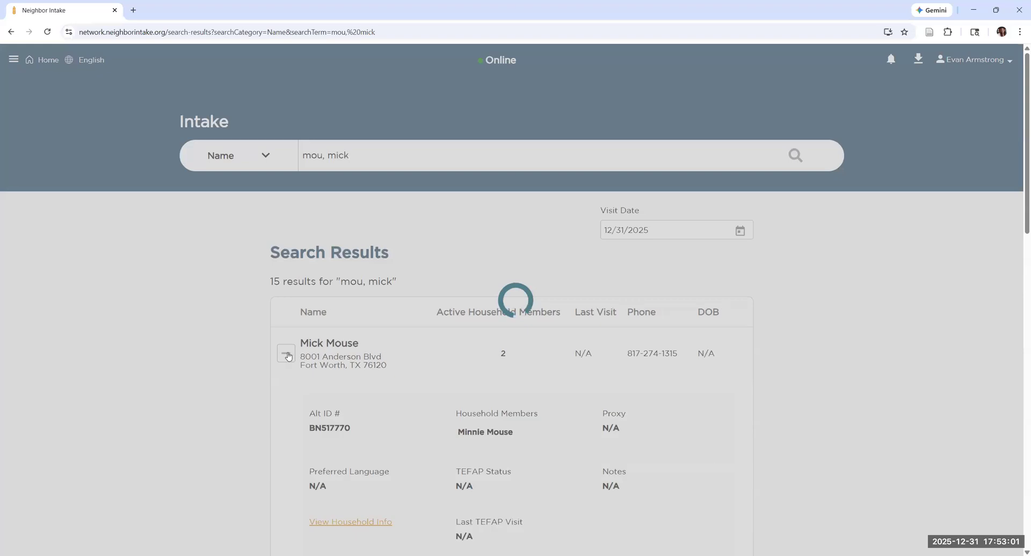
{"action": "scroll", "coordinate": [388, 435], "scroll_direction": "down", "scroll_amount": 4}
{"action": "left_click", "coordinate": [554, 398]}
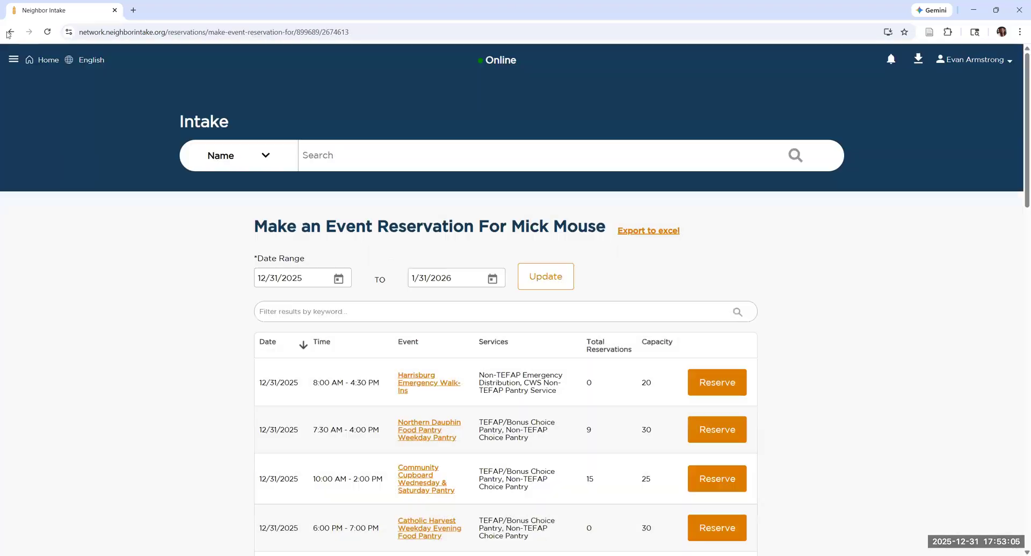
{"action": "left_click", "coordinate": [9, 32]}
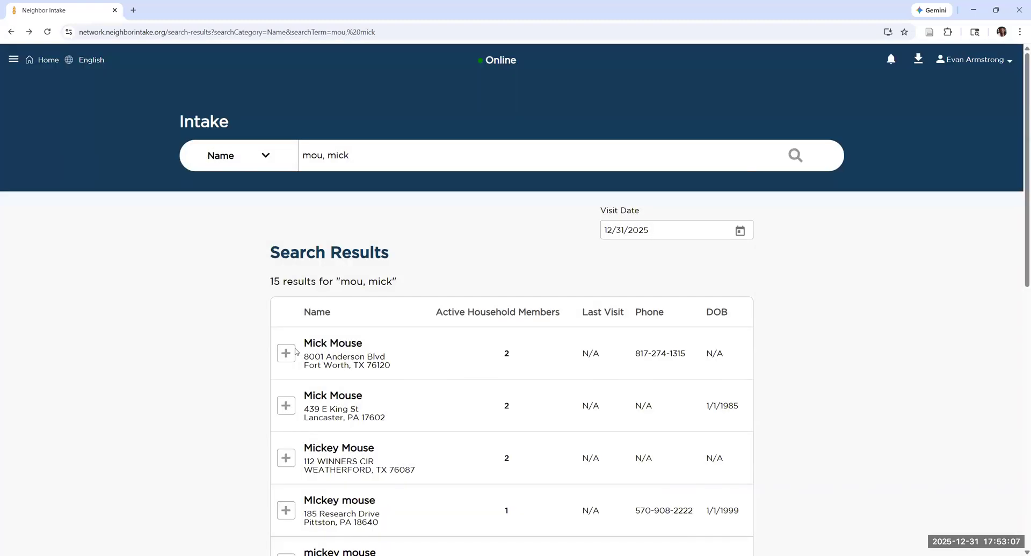
Open the Fort Worth record's household profile and enter the same date of birth as the Lancaster record.
{"action": "left_click", "coordinate": [371, 367]}
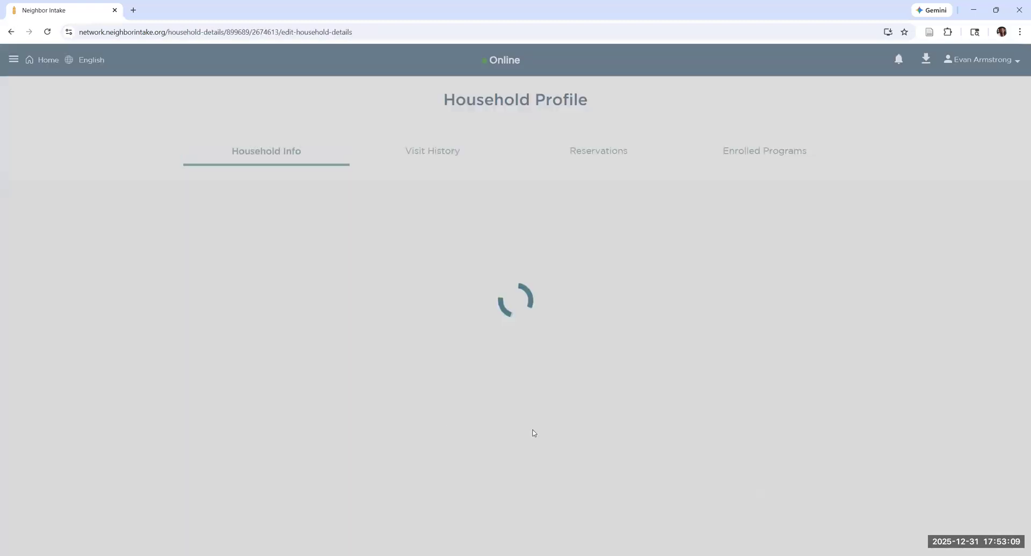
{"action": "scroll", "coordinate": [299, 322], "scroll_direction": "down", "scroll_amount": 1}
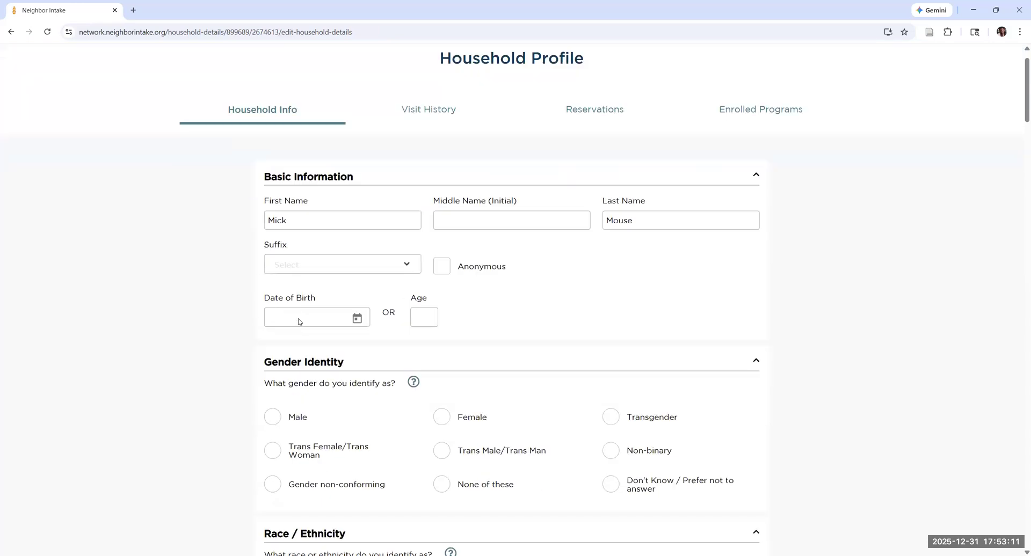
{"action": "left_click", "coordinate": [303, 306]}
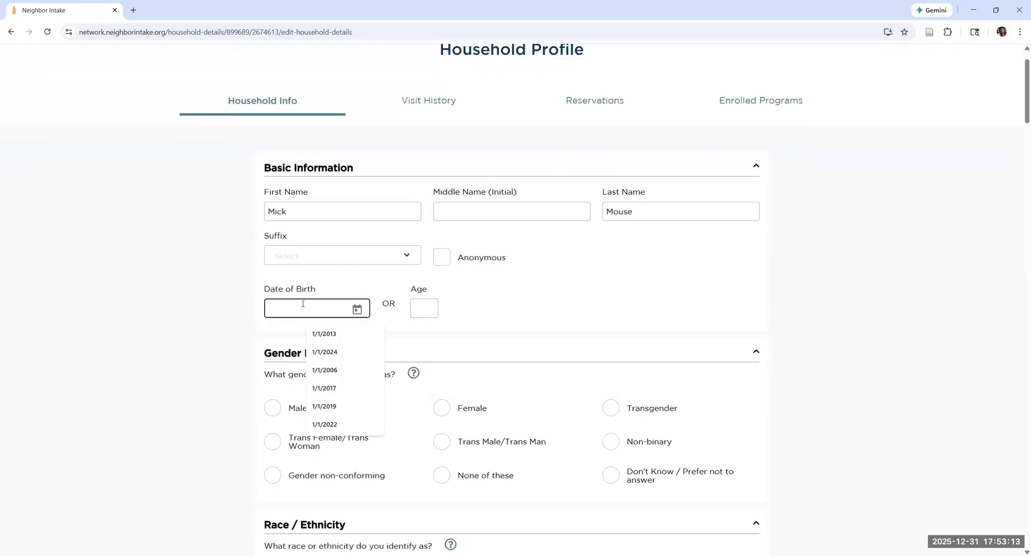
{"action": "type", "text": "010119"}
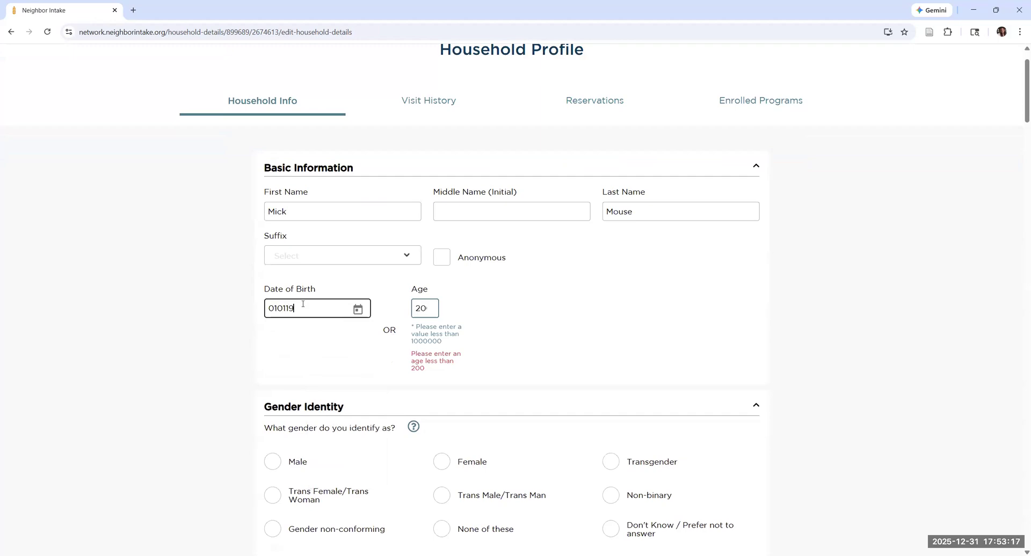
{"action": "type", "text": "85"}
Replace the household's contact address with the Lancaster record's street address, choosing the suggested match in Lancaster, PA.
{"action": "scroll", "coordinate": [444, 361], "scroll_direction": "down", "scroll_amount": 12}
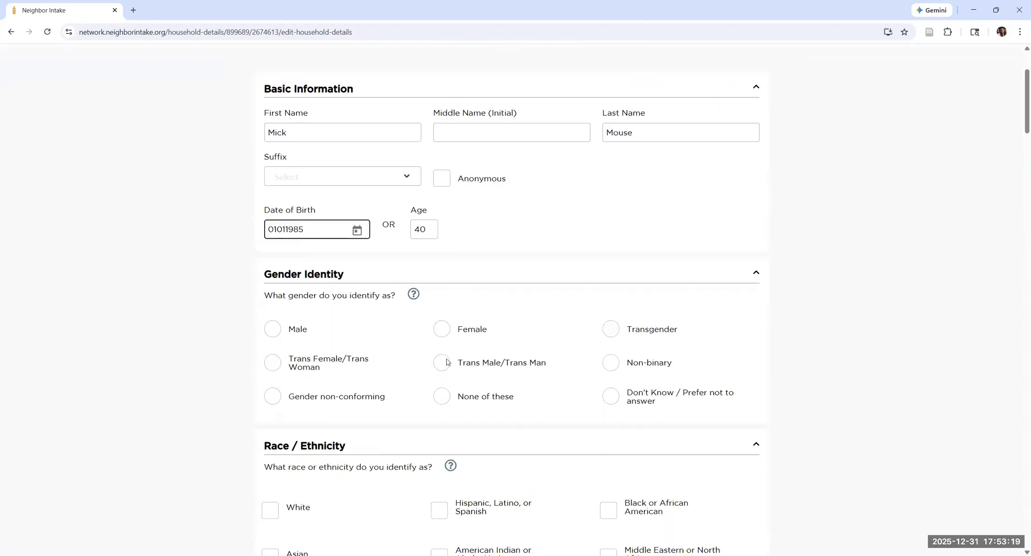
{"action": "scroll", "coordinate": [405, 318], "scroll_direction": "down", "scroll_amount": 2}
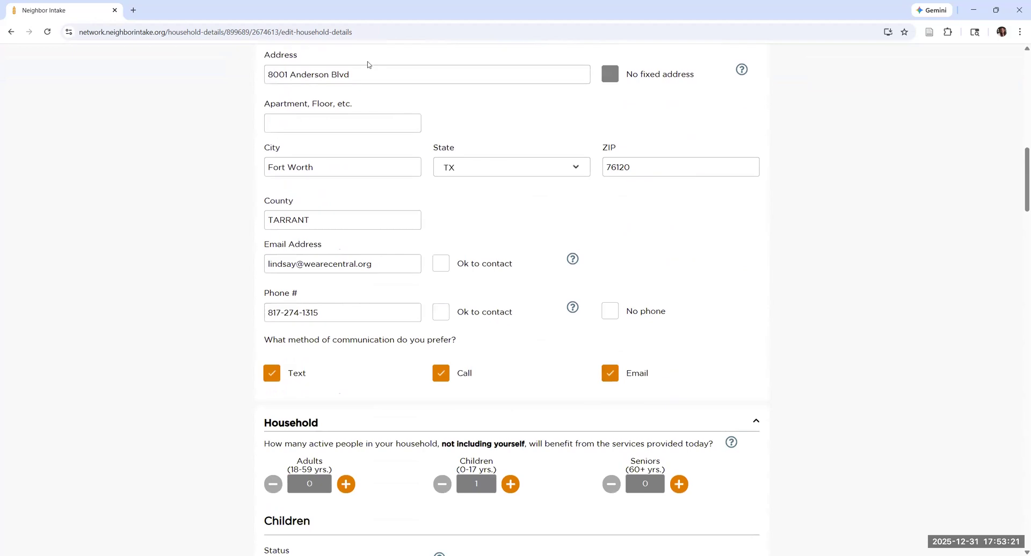
{"action": "left_click_drag", "start_coordinate": [356, 75], "coordinate": [210, 75]}
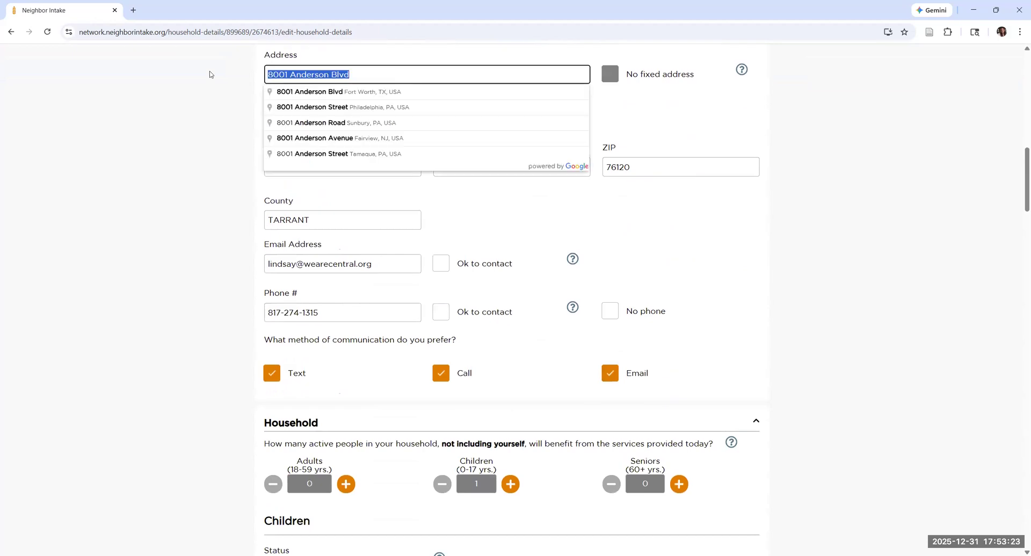
{"action": "key", "text": "BackSpace"}
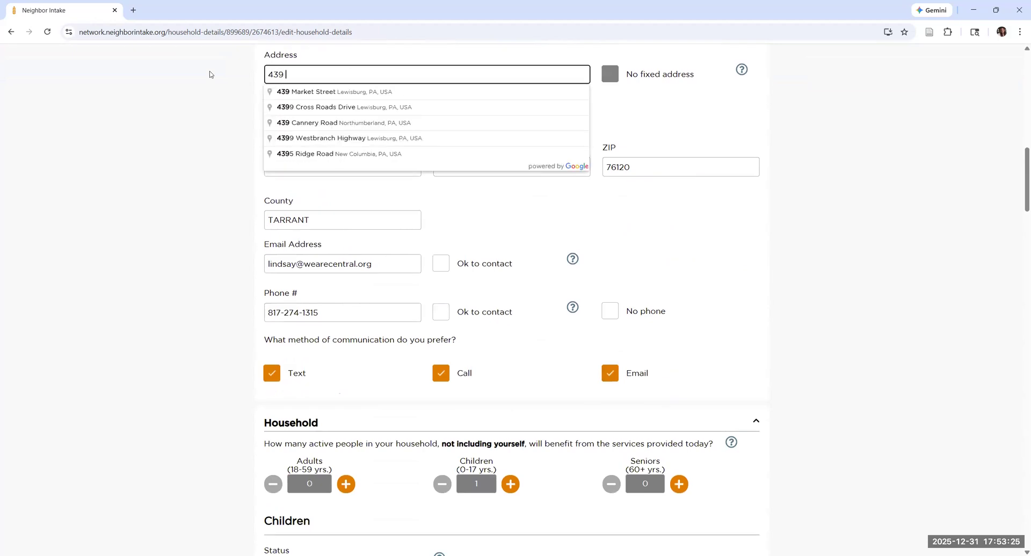
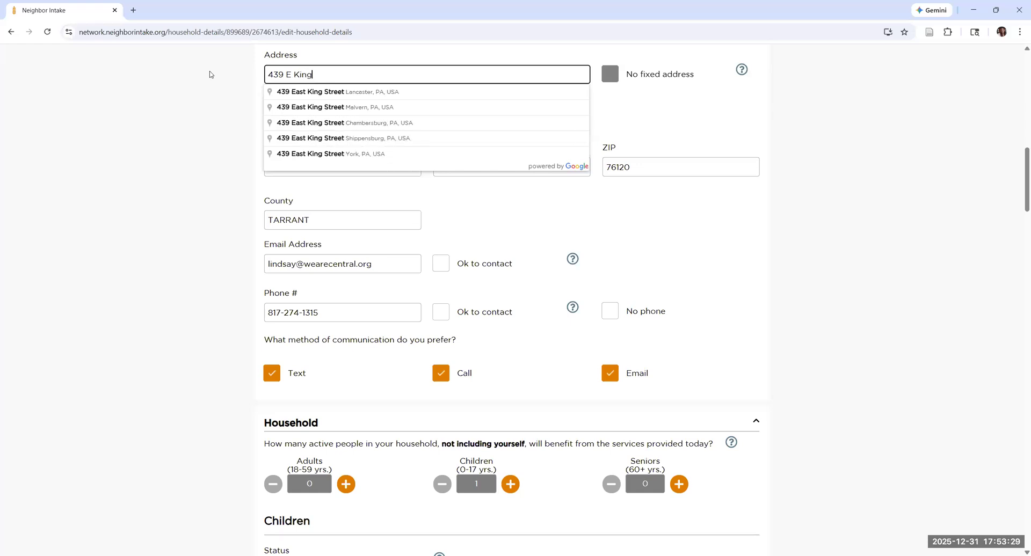
{"action": "key", "text": "Down"}
{"action": "key", "text": "Return"}
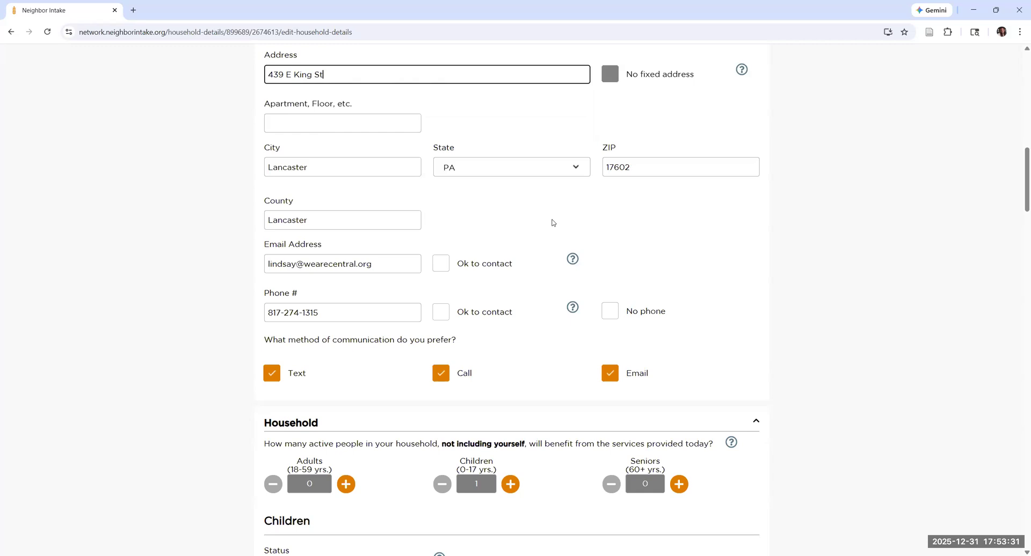
Save the edited household profile and dismiss the update confirmation.
{"action": "scroll", "coordinate": [340, 321], "scroll_direction": "down", "scroll_amount": 20}
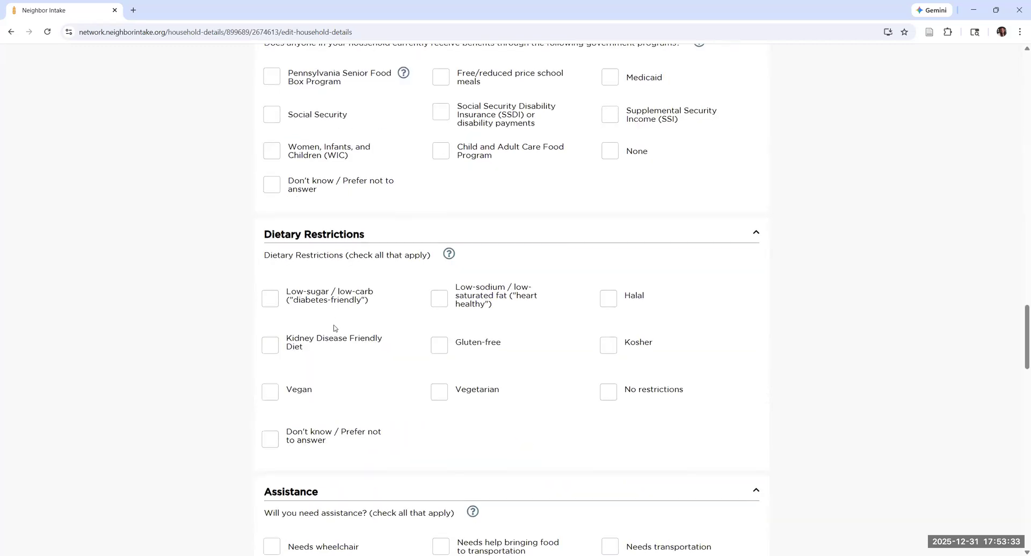
{"action": "scroll", "coordinate": [346, 332], "scroll_direction": "down", "scroll_amount": 3}
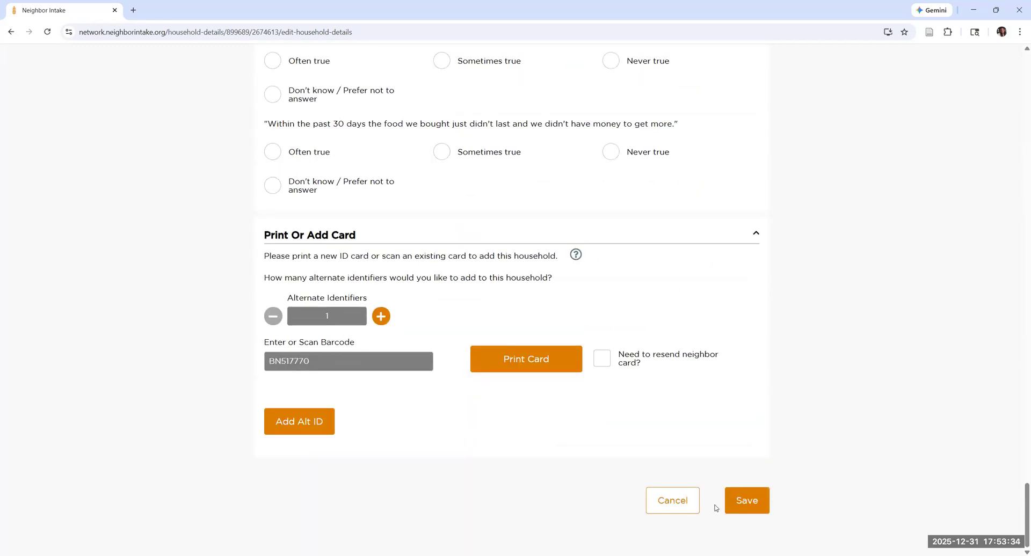
{"action": "left_click", "coordinate": [755, 507]}
{"action": "left_click", "coordinate": [502, 343]}
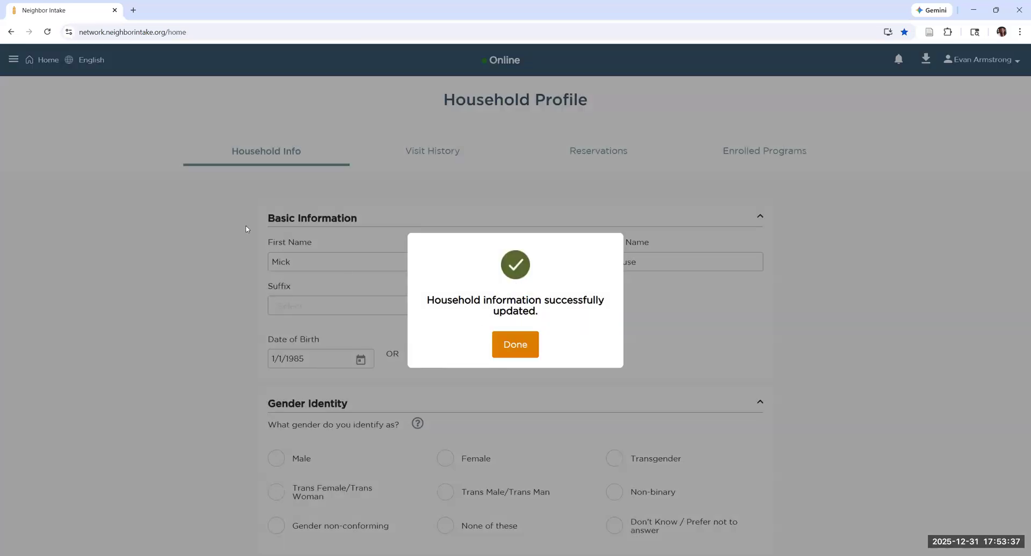
Search the intake records by name for "mou, mick".
{"action": "left_click", "coordinate": [376, 150]}
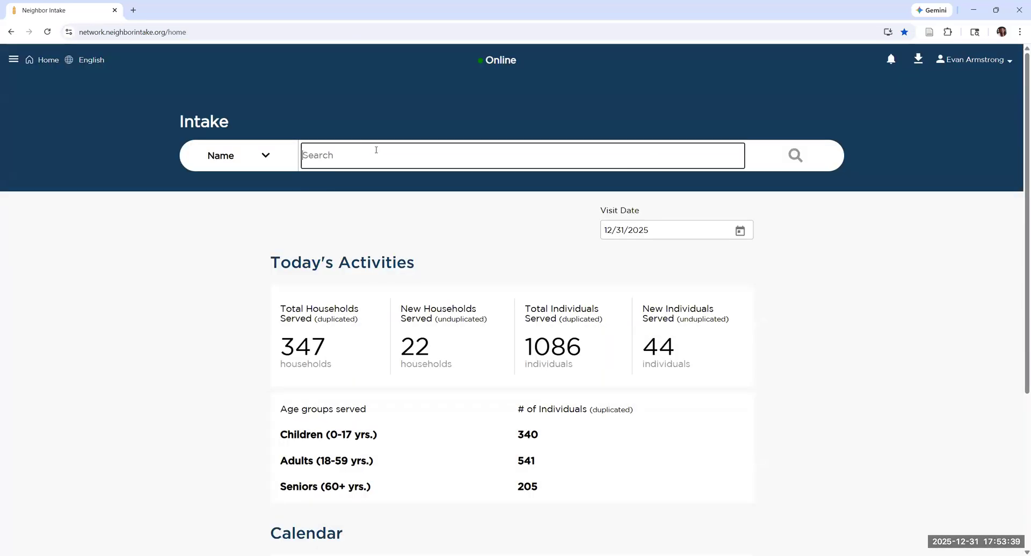
{"action": "type", "text": "mou, mick"}
{"action": "key", "text": "Return"}
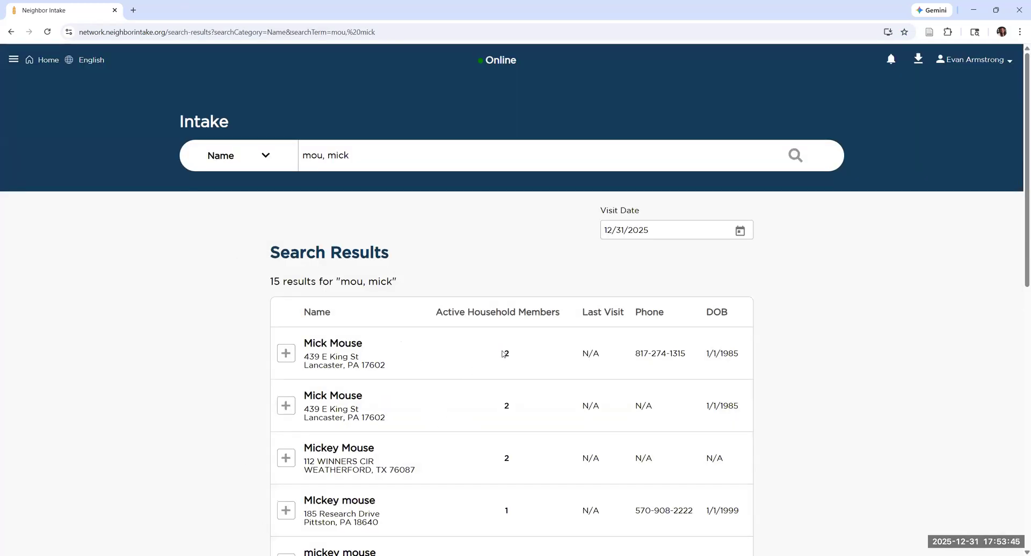
Expand both Lancaster records in the search results to compare their household members, address, date of birth and duplicate marking.
{"action": "left_click", "coordinate": [285, 354]}
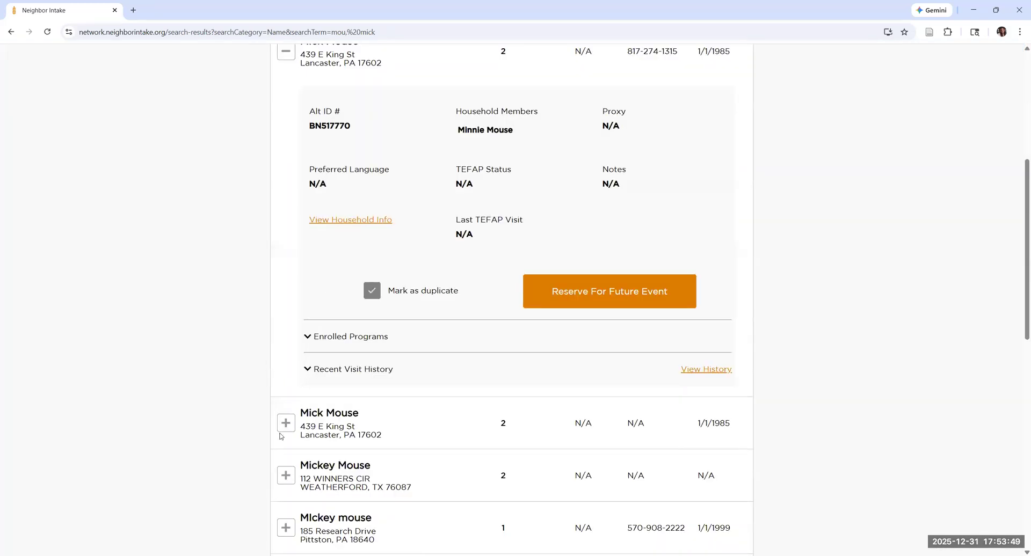
{"action": "left_click", "coordinate": [280, 426]}
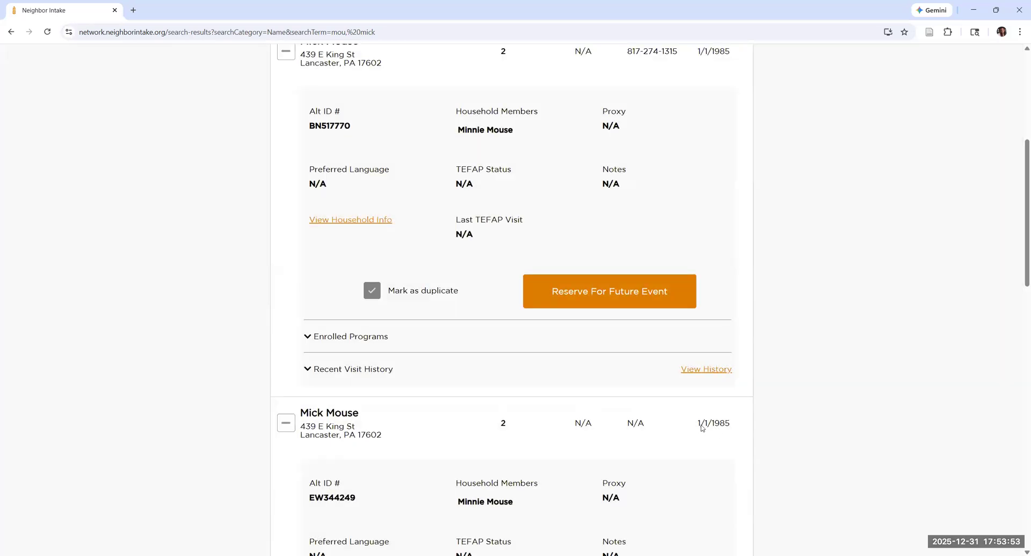
{"action": "scroll", "coordinate": [425, 160], "scroll_direction": "up", "scroll_amount": 1}
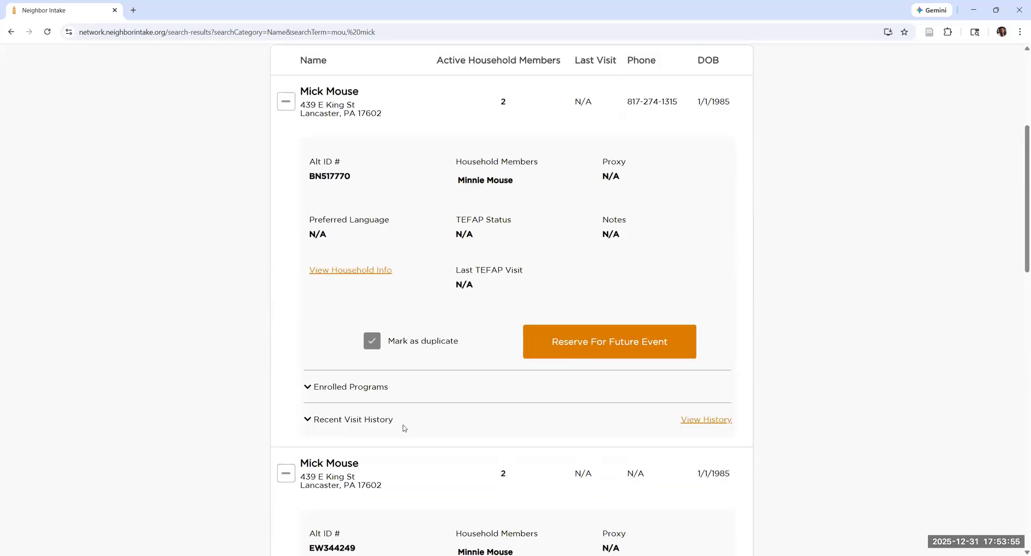